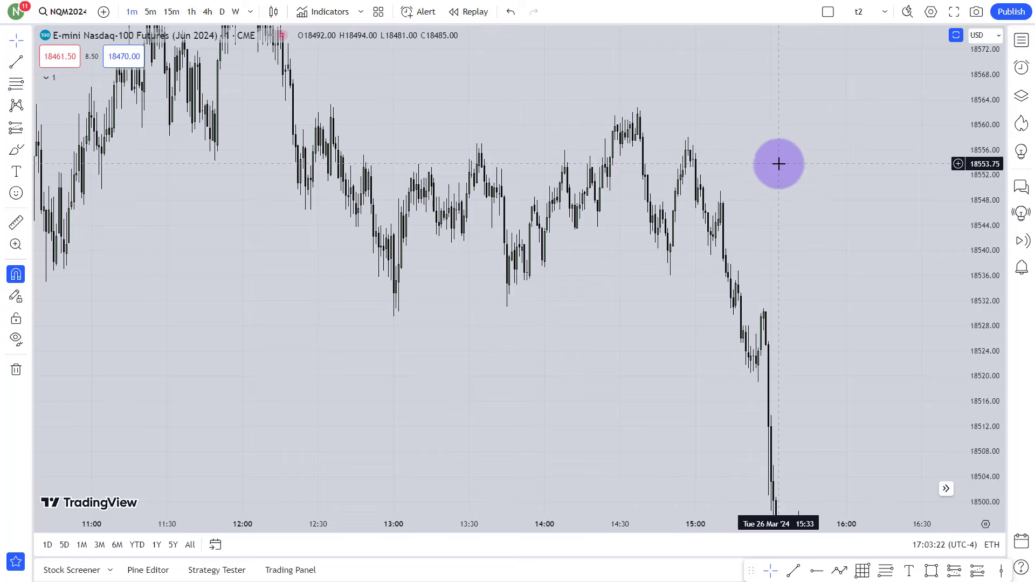
Draw a horizontal trend line at 18557.00 from the 13:33 swing high across to 14:27.
{"action": "left_click_drag", "start_coordinate": [789, 166], "coordinate": [799, 145]}
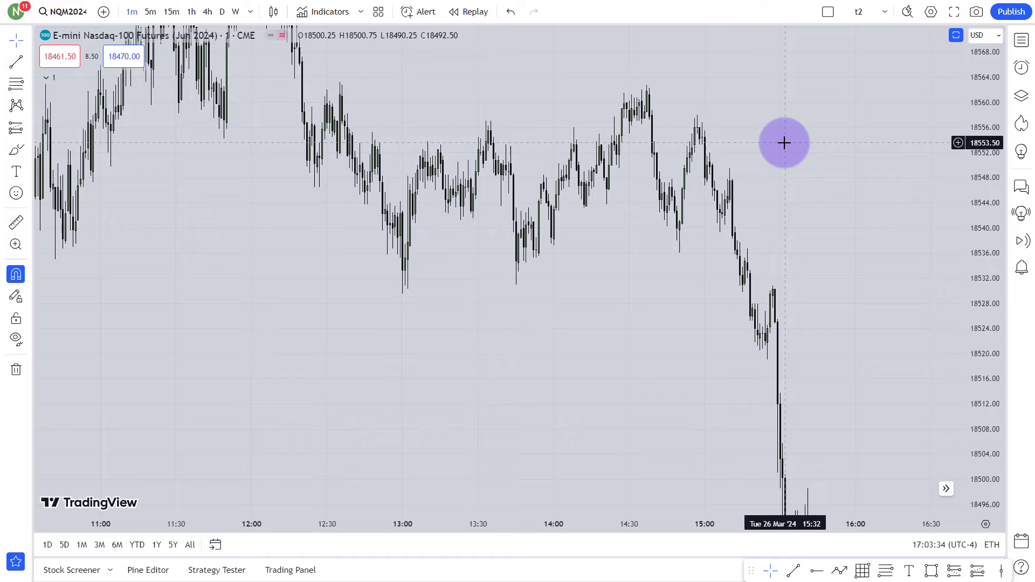
{"action": "left_click_drag", "start_coordinate": [823, 152], "coordinate": [822, 161]}
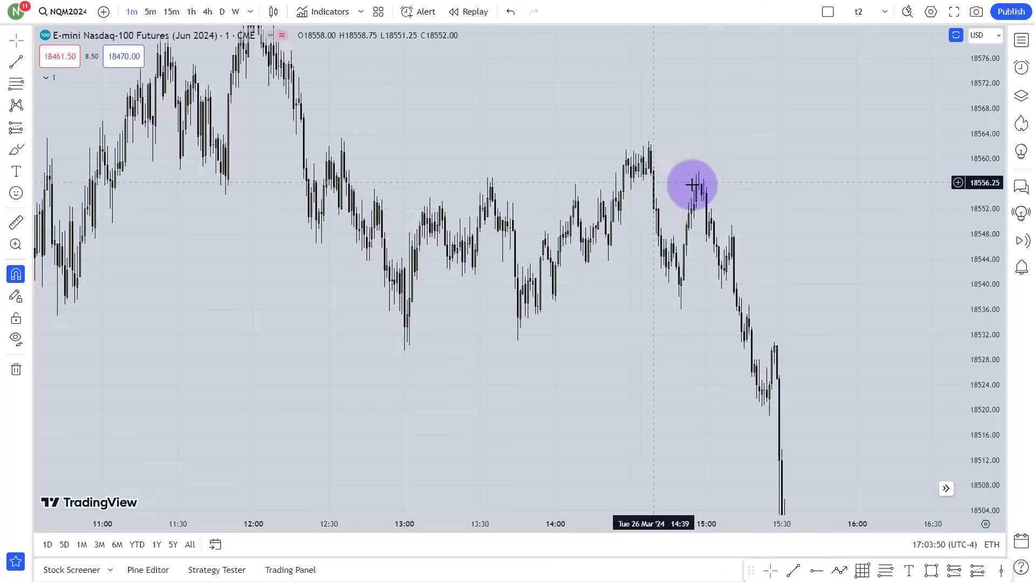
{"action": "scroll", "coordinate": [751, 143], "scroll_direction": "up", "scroll_amount": 2}
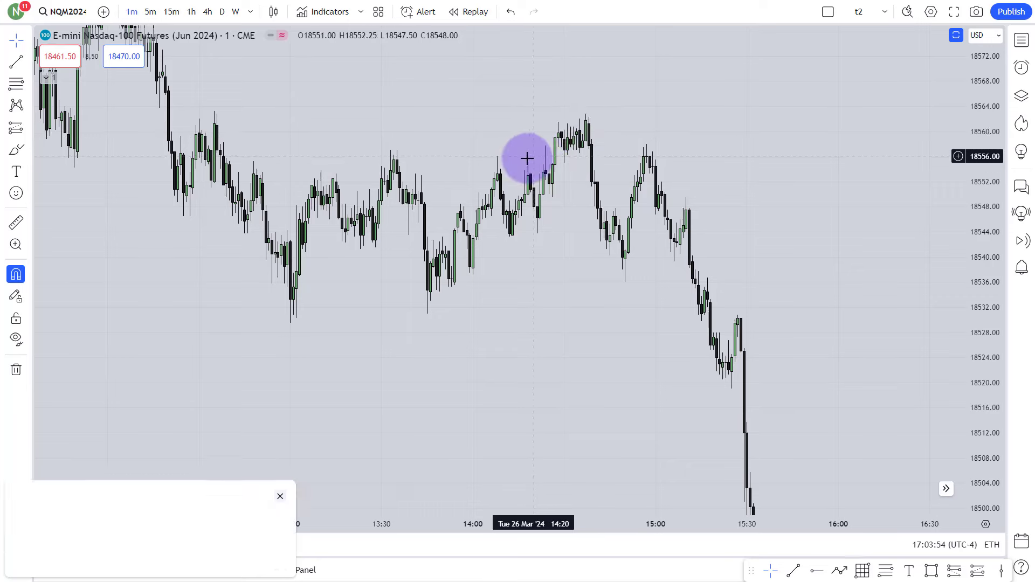
{"action": "left_click", "coordinate": [801, 570]}
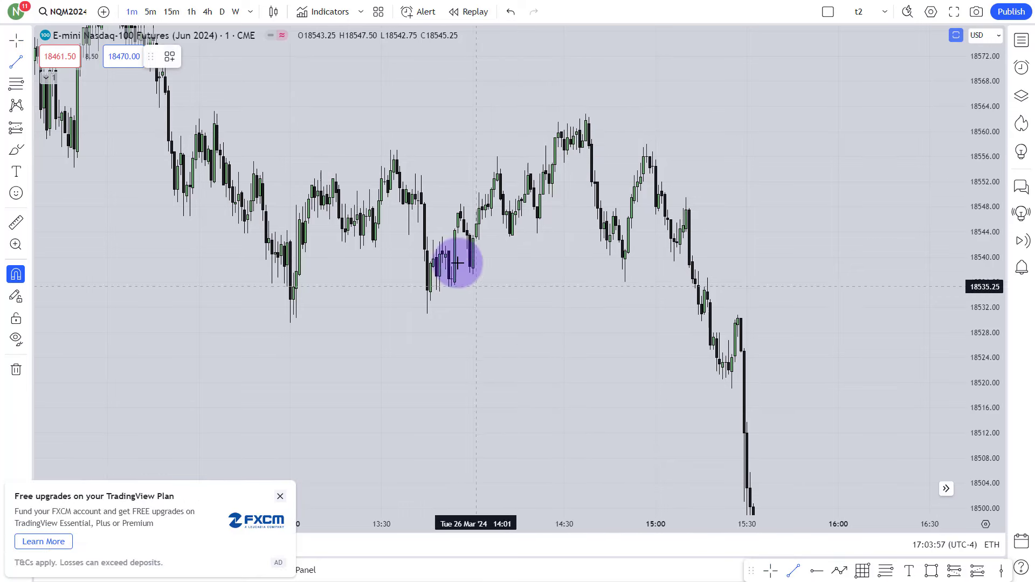
{"action": "left_click", "coordinate": [389, 151]}
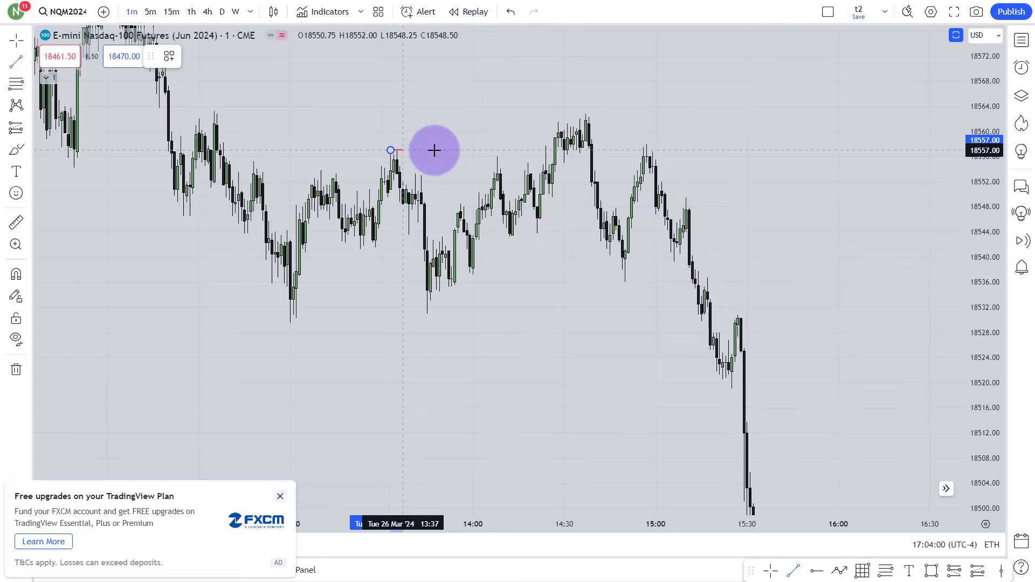
{"action": "left_click", "coordinate": [554, 151]}
Apply the $$ template to the trend line at the 13:33 swing high.
{"action": "right_click", "coordinate": [558, 155]}
{"action": "mouse_move", "coordinate": [633, 190]}
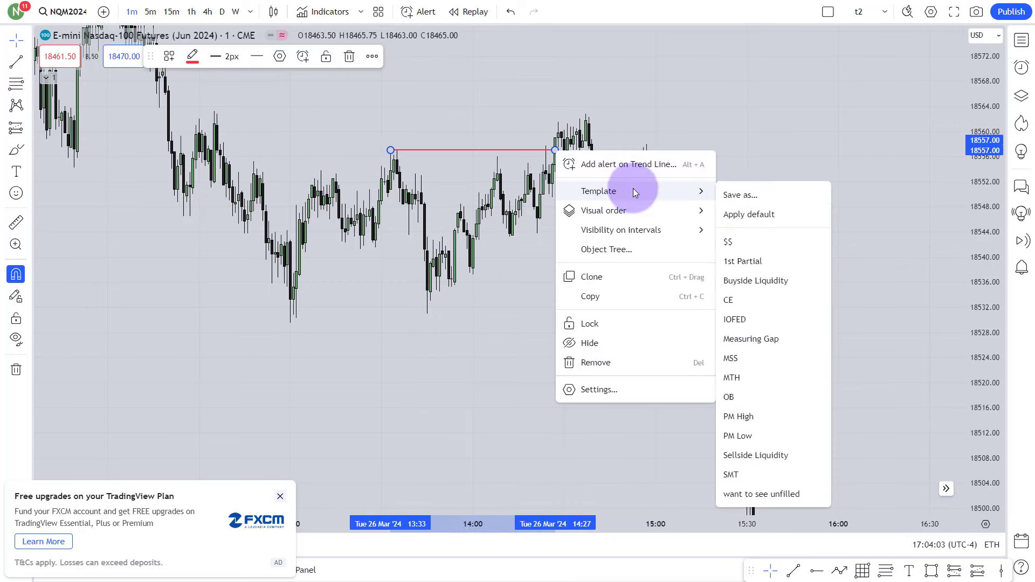
{"action": "left_click", "coordinate": [732, 241]}
{"action": "scroll", "coordinate": [729, 160], "scroll_direction": "down", "scroll_amount": 3}
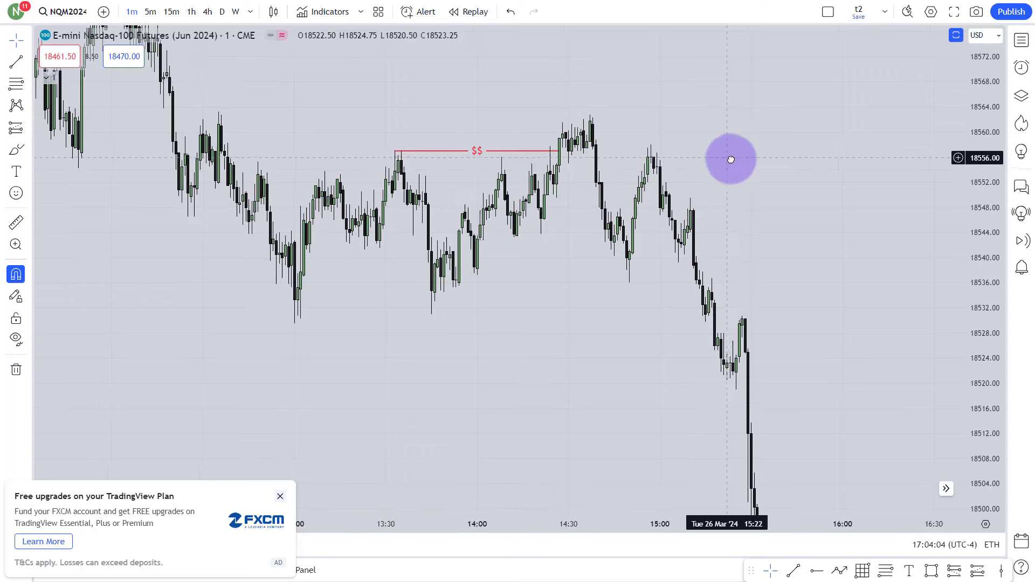
Draw a short horizontal trend line at 18562.00 along the highs from 14:27 to 14:37.
{"action": "scroll", "coordinate": [731, 159], "scroll_direction": "up", "scroll_amount": 1}
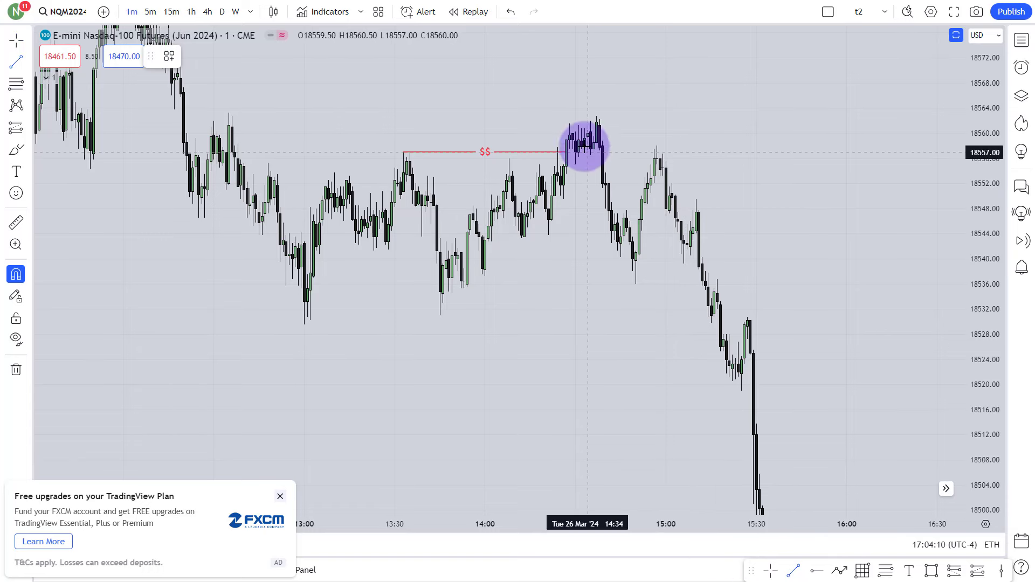
{"action": "left_click", "coordinate": [567, 121]}
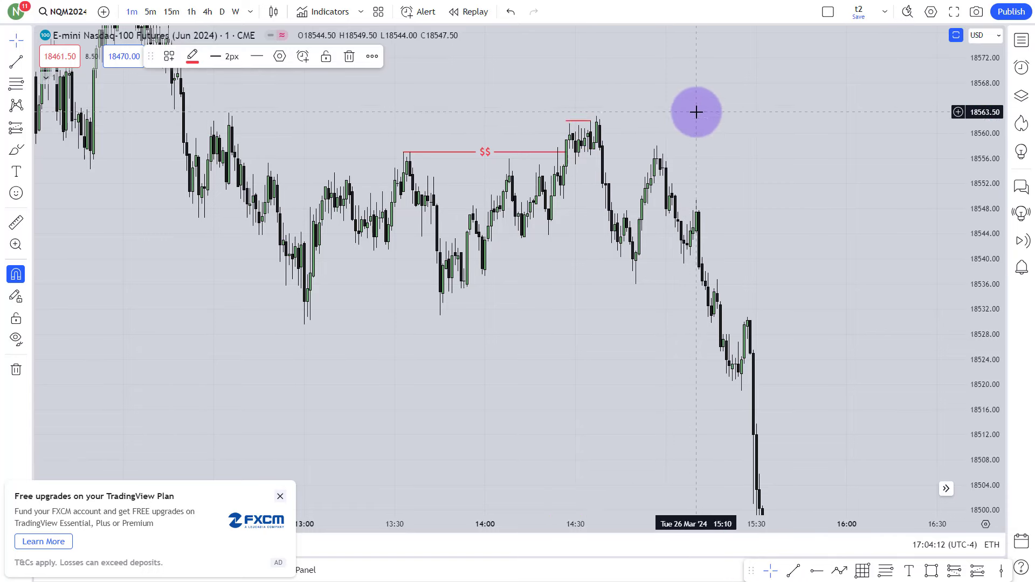
{"action": "left_click", "coordinate": [597, 121]}
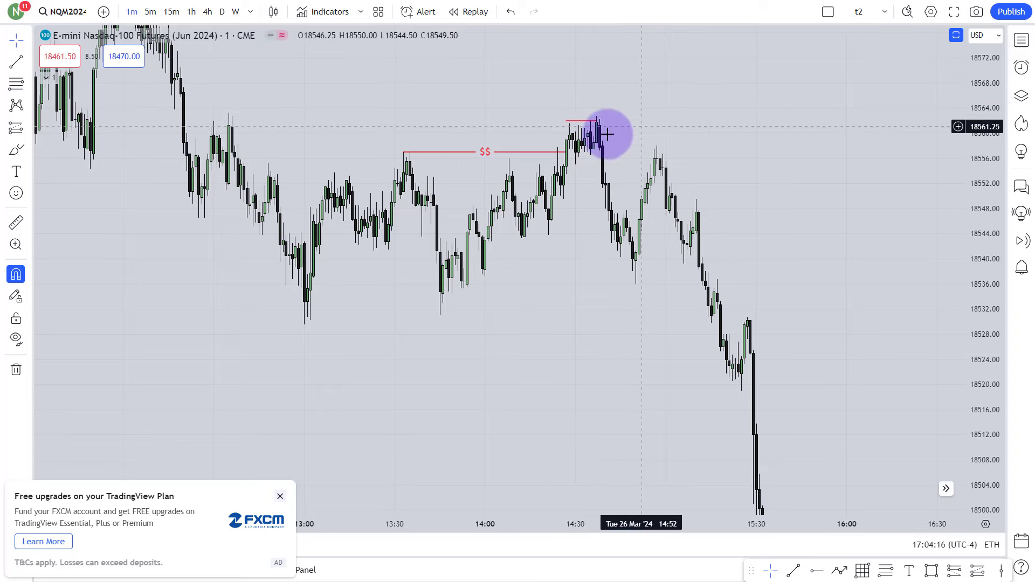
{"action": "left_click", "coordinate": [600, 128]}
{"action": "scroll", "coordinate": [620, 134], "scroll_direction": "left", "scroll_amount": 3}
{"action": "left_click", "coordinate": [609, 129]}
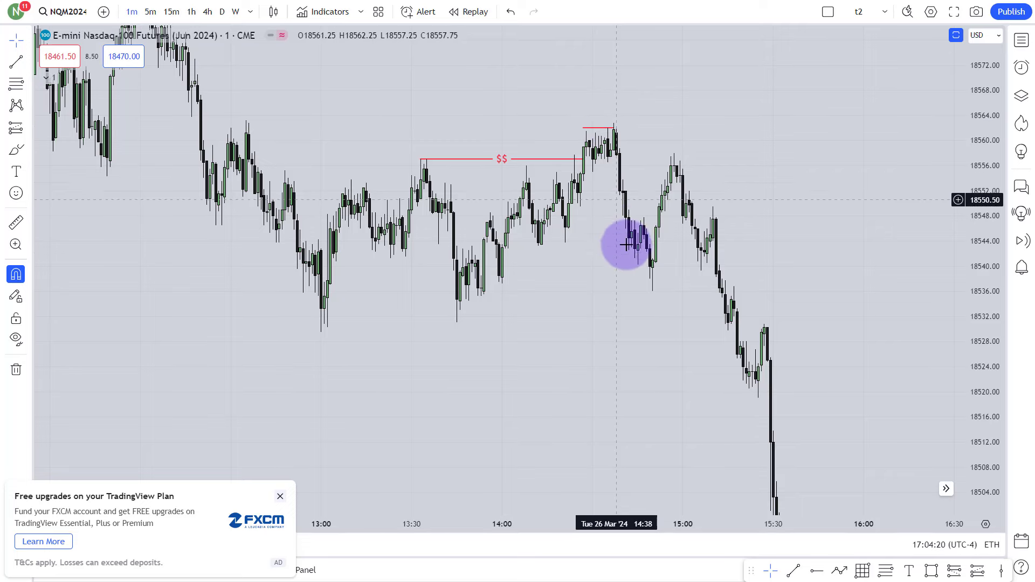
{"action": "left_click_drag", "start_coordinate": [659, 158], "coordinate": [675, 154]}
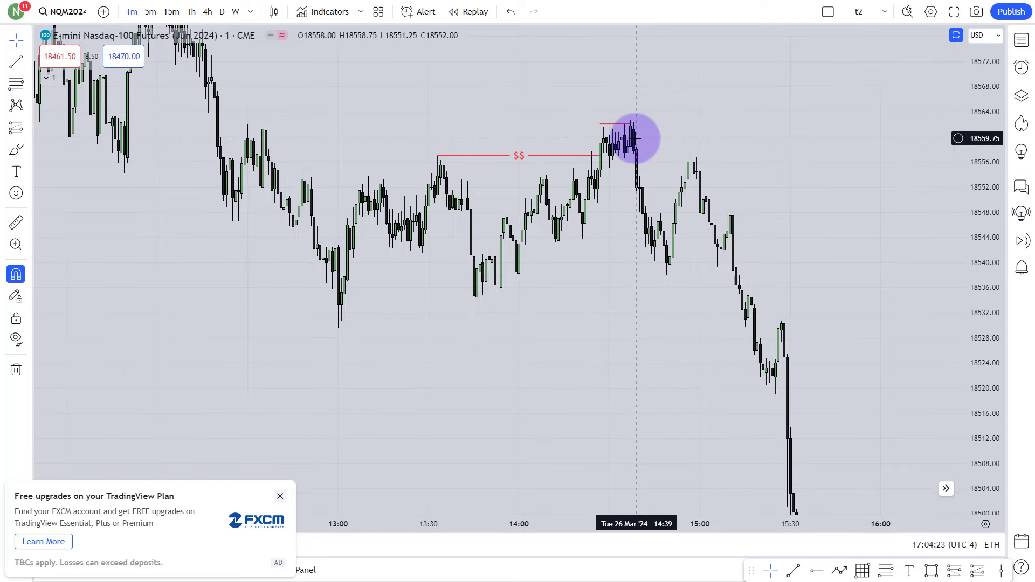
Draw horizontal trend lines from the two nearest lows before the 14:39 sell-off, at 18555.00 and 18549.50, to the candles breaking them.
{"action": "left_click", "coordinate": [795, 570]}
{"action": "left_click_drag", "start_coordinate": [610, 171], "coordinate": [636, 168]}
{"action": "left_click", "coordinate": [795, 569]}
{"action": "left_click", "coordinate": [687, 354]}
{"action": "left_click", "coordinate": [597, 212]}
{"action": "left_click_drag", "start_coordinate": [597, 204], "coordinate": [639, 203]}
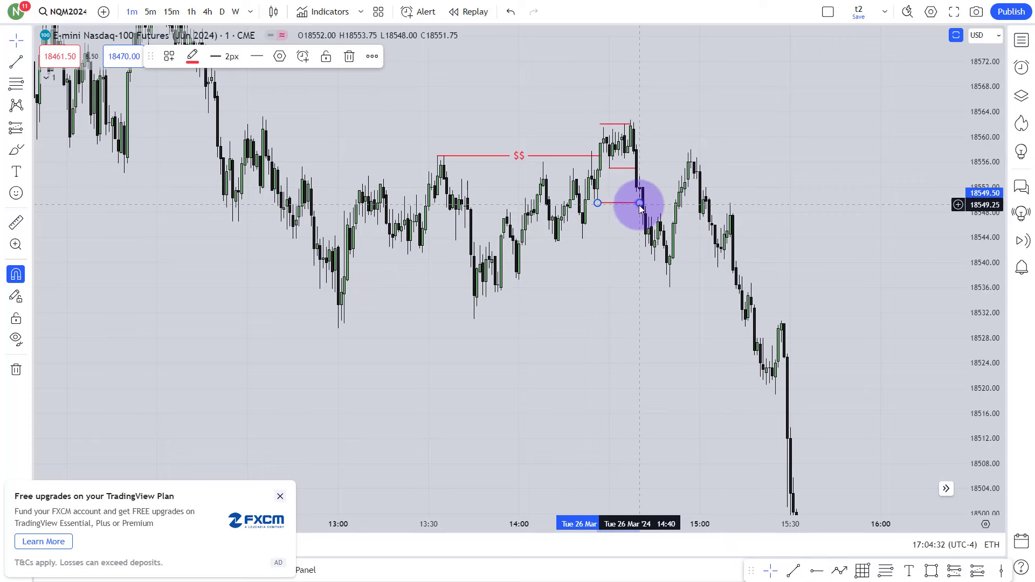
Draw three horizontal trend lines from the next lower swing lows at 18543.75, 18543.25 and 18537.25 to the candles breaking them.
{"action": "left_click", "coordinate": [782, 578]}
{"action": "left_click_drag", "start_coordinate": [582, 239], "coordinate": [645, 239]}
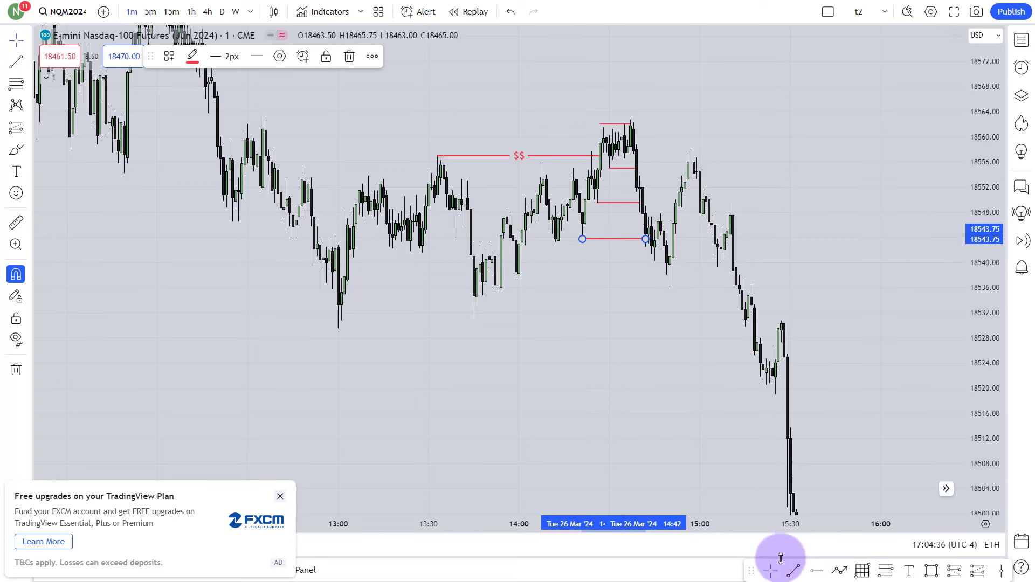
{"action": "left_click", "coordinate": [792, 570]}
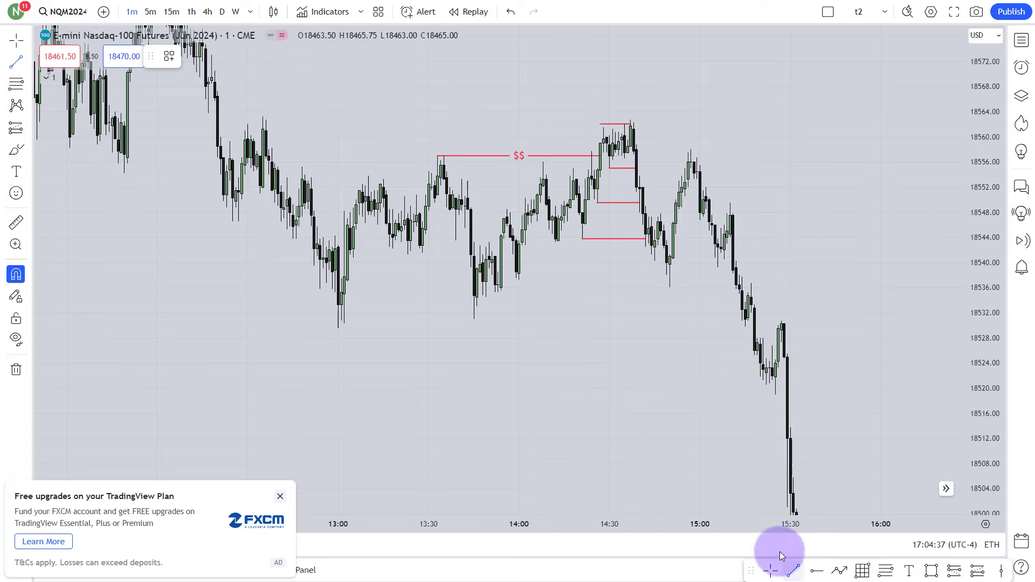
{"action": "left_click", "coordinate": [556, 242]}
{"action": "left_click", "coordinate": [645, 247]}
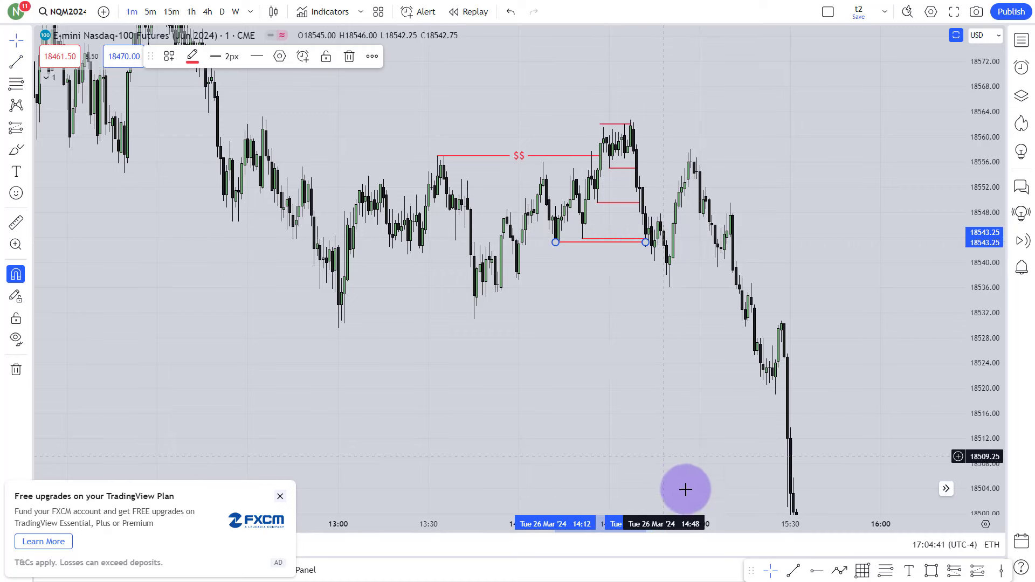
{"action": "left_click", "coordinate": [792, 570]}
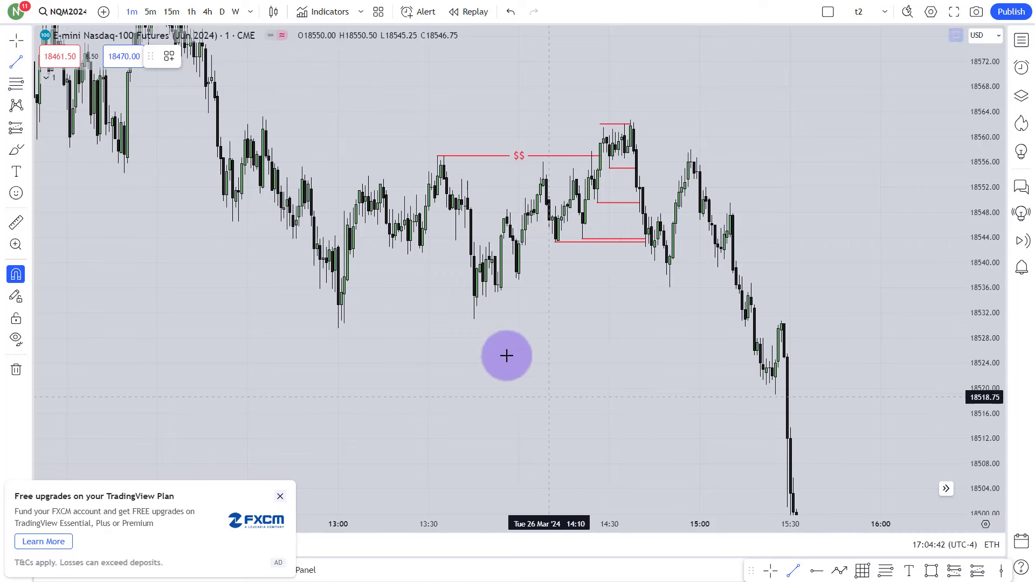
{"action": "left_click", "coordinate": [519, 280]}
{"action": "left_click", "coordinate": [670, 278]}
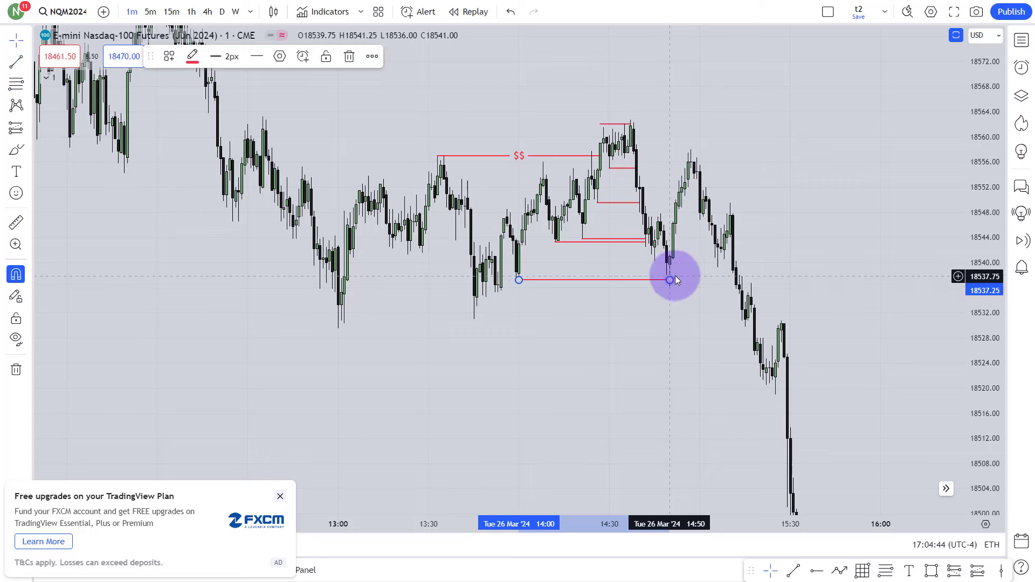
{"action": "left_click", "coordinate": [682, 279]}
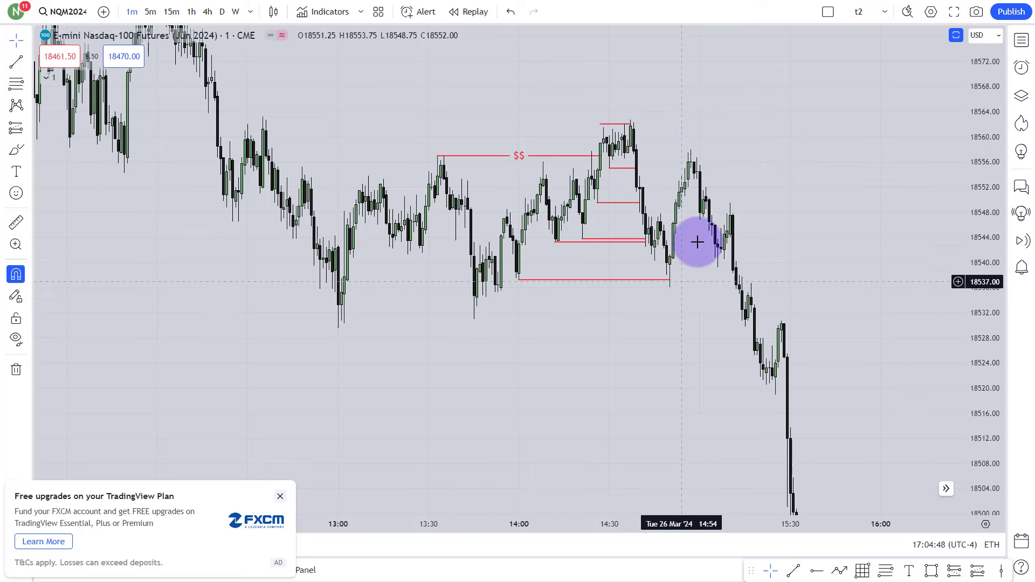
Apply the $$ template to the short trend line at the 14:37 high.
{"action": "right_click", "coordinate": [630, 129]}
{"action": "mouse_move", "coordinate": [670, 167]}
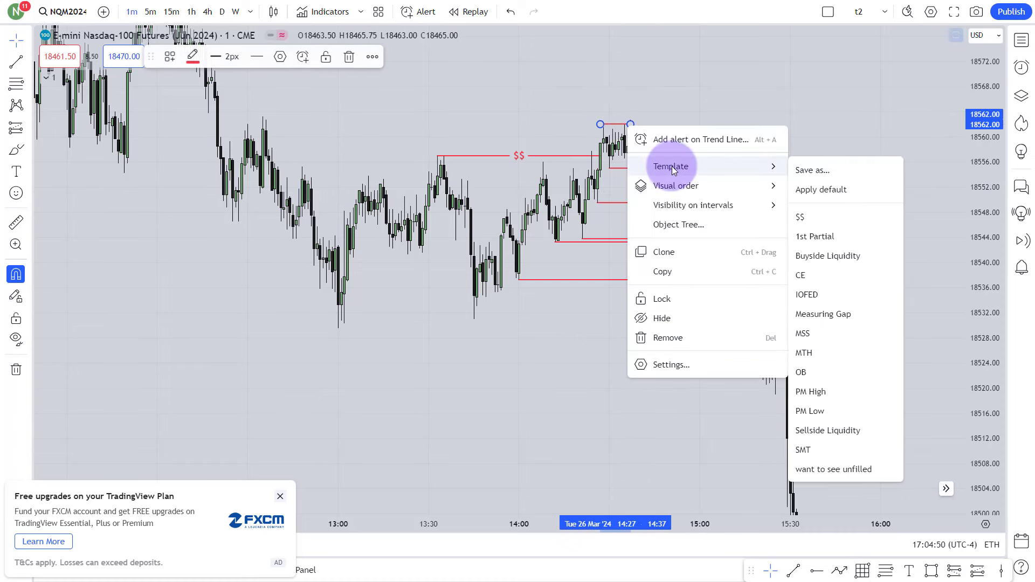
{"action": "left_click", "coordinate": [813, 215]}
{"action": "left_click", "coordinate": [745, 119]}
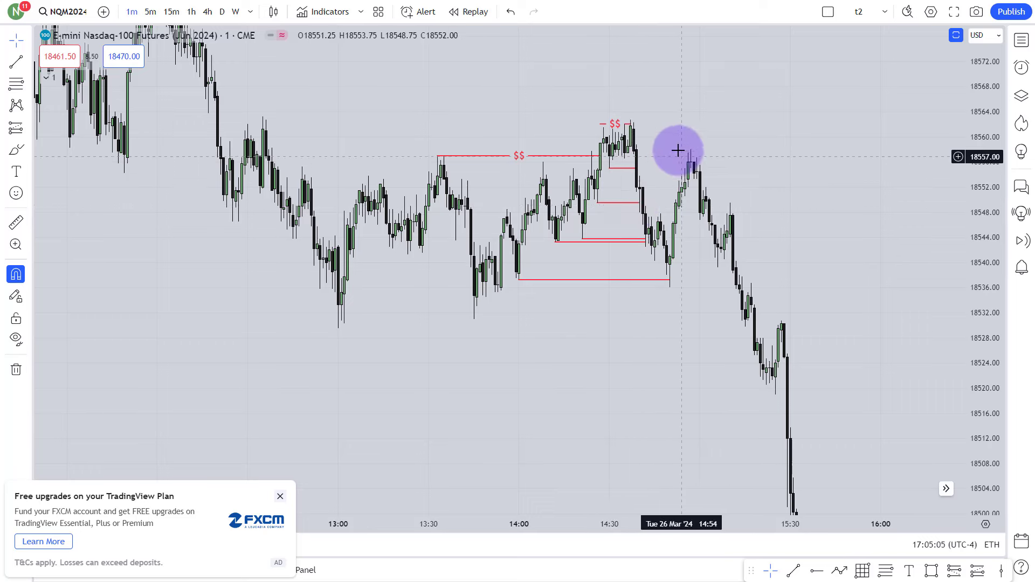
Delete the trend line at 18555.00 just below the top consolidation.
{"action": "left_click", "coordinate": [624, 168]}
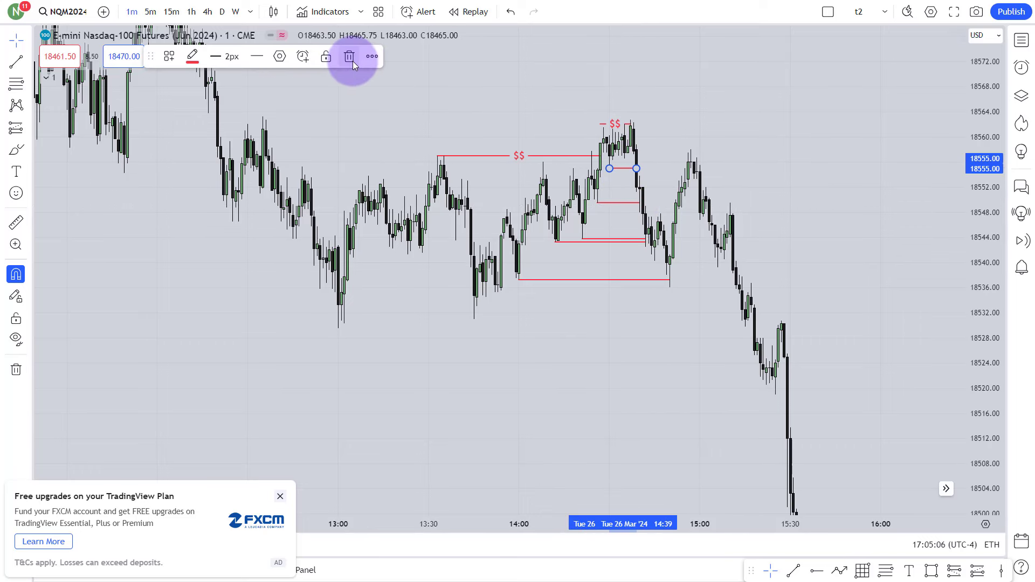
{"action": "left_click", "coordinate": [353, 61]}
{"action": "left_click", "coordinate": [601, 204]}
{"action": "left_click", "coordinate": [639, 204]}
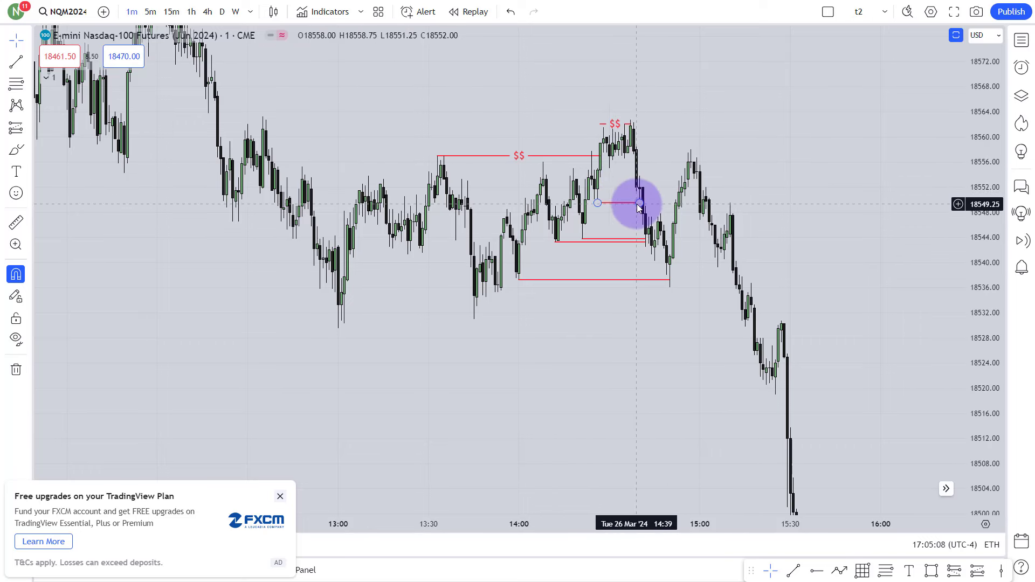
Delete the three lowest trend lines at 18543.75, 18543.25 and 18537.25.
{"action": "left_click", "coordinate": [624, 231]}
{"action": "left_click", "coordinate": [622, 238]}
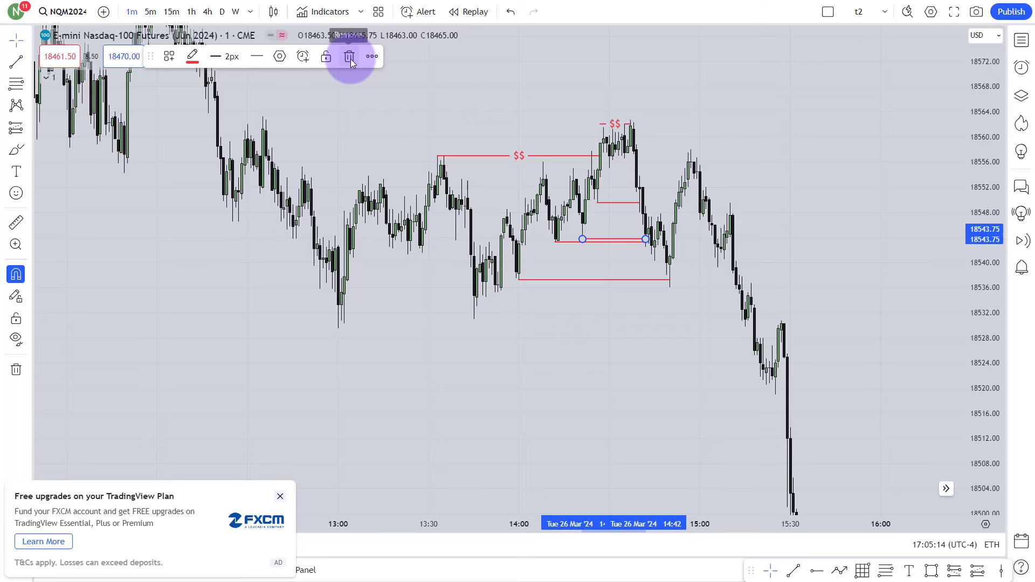
{"action": "left_click", "coordinate": [350, 57]}
{"action": "left_click", "coordinate": [601, 242]}
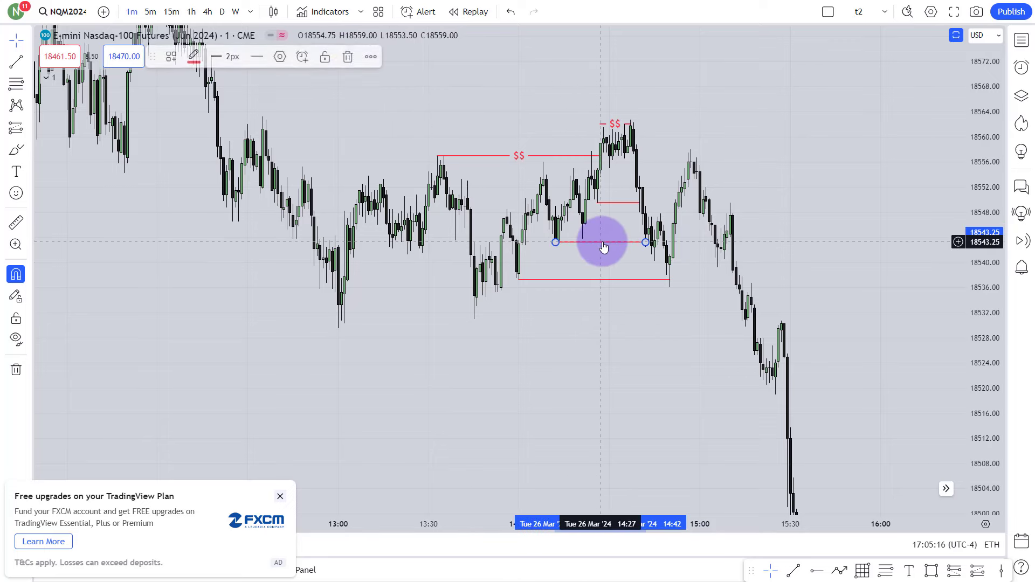
{"action": "left_click", "coordinate": [344, 57]}
{"action": "left_click", "coordinate": [517, 279]}
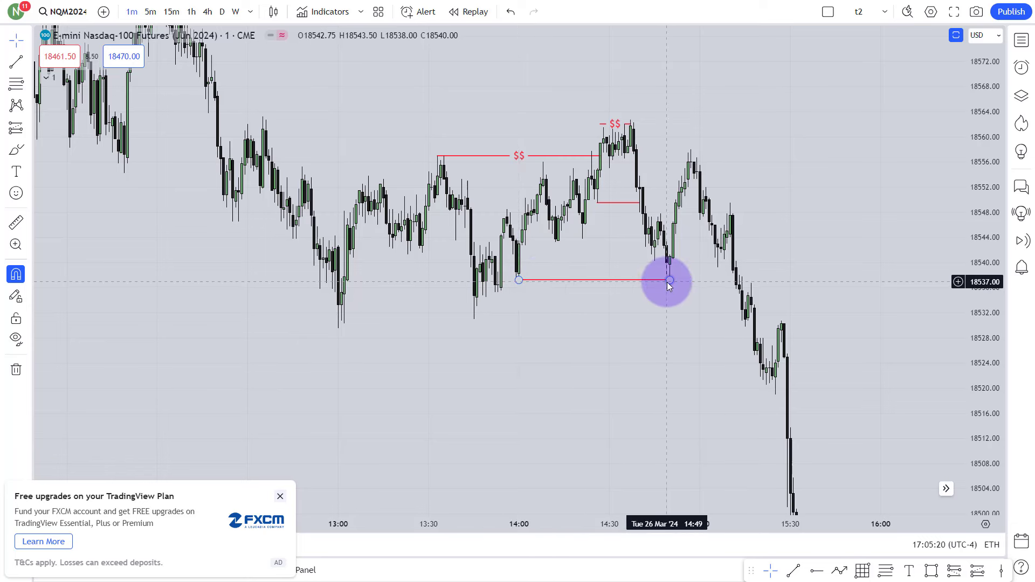
{"action": "left_click", "coordinate": [628, 204]}
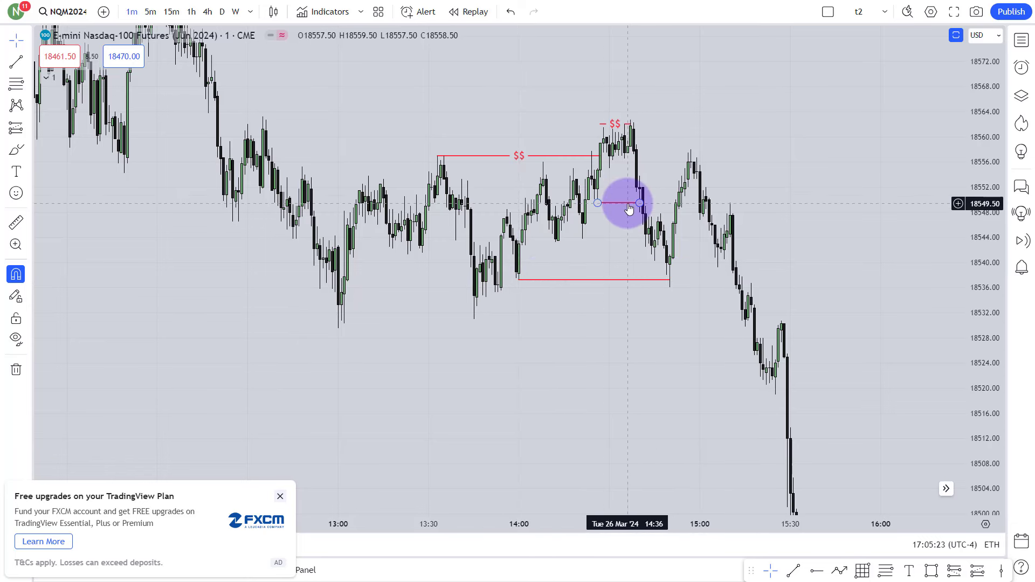
{"action": "left_click", "coordinate": [613, 206]}
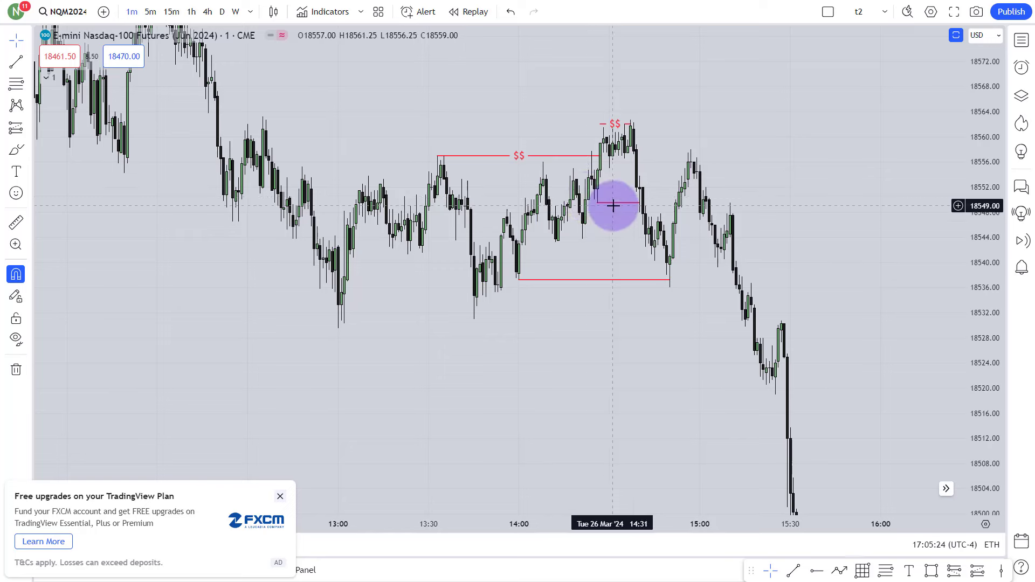
{"action": "left_click", "coordinate": [651, 280]}
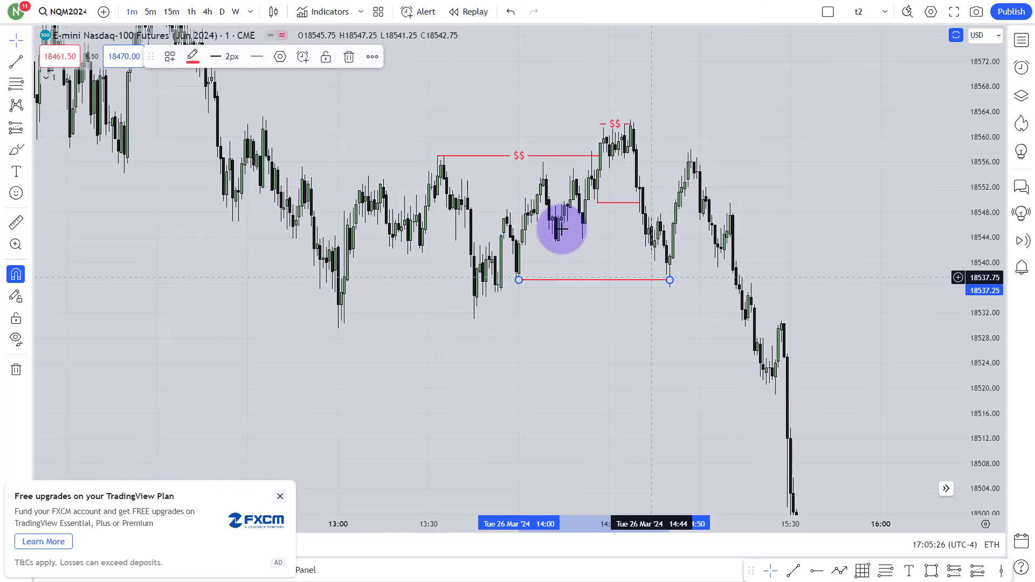
{"action": "left_click", "coordinate": [345, 57]}
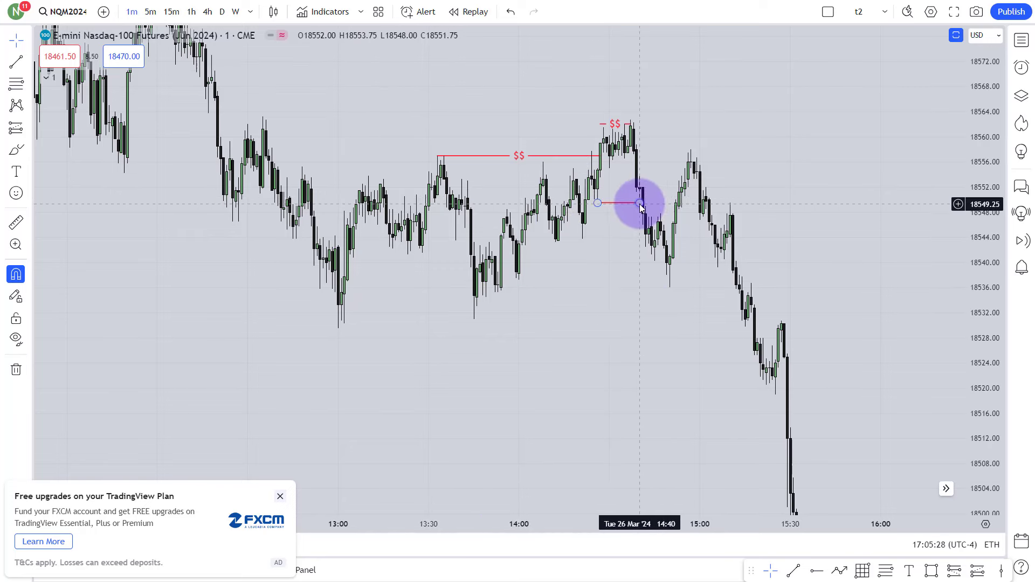
Apply the MSS template to the remaining trend line at 18549.50.
{"action": "right_click", "coordinate": [639, 204]}
{"action": "mouse_move", "coordinate": [682, 246]}
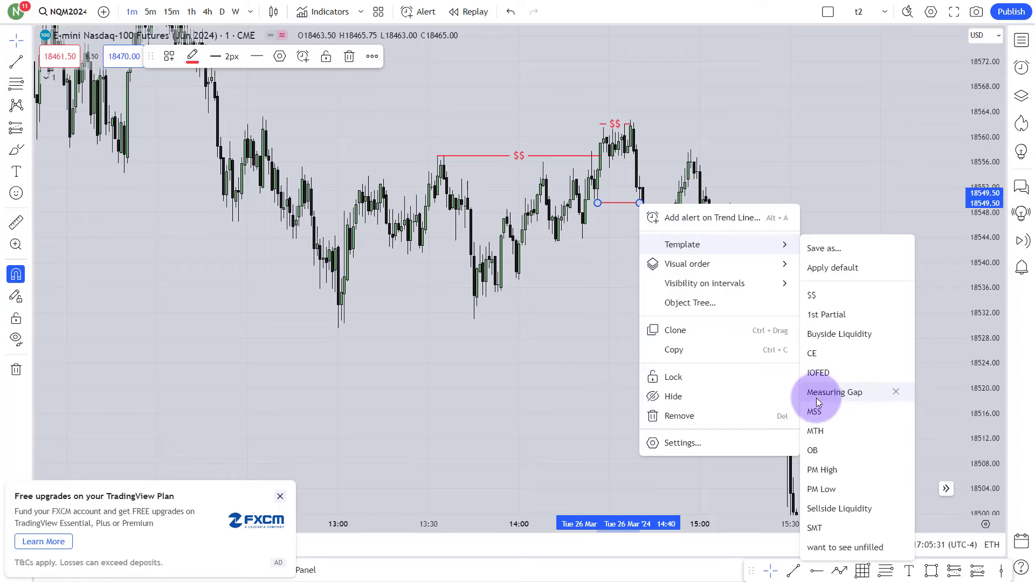
{"action": "left_click", "coordinate": [815, 412]}
{"action": "left_click", "coordinate": [747, 180]}
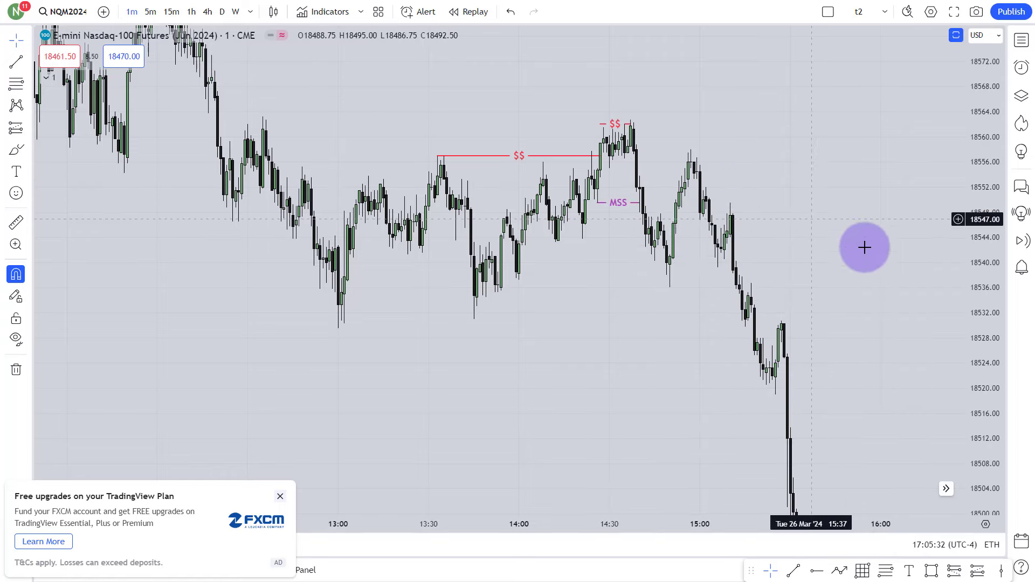
Draw a shaded rectangle over the price gap in the sell-off after the 14:37 high, extending it beyond 15:00 past the retracement.
{"action": "left_click_drag", "start_coordinate": [984, 330], "coordinate": [909, 258]}
{"action": "left_click_drag", "start_coordinate": [845, 217], "coordinate": [778, 232]}
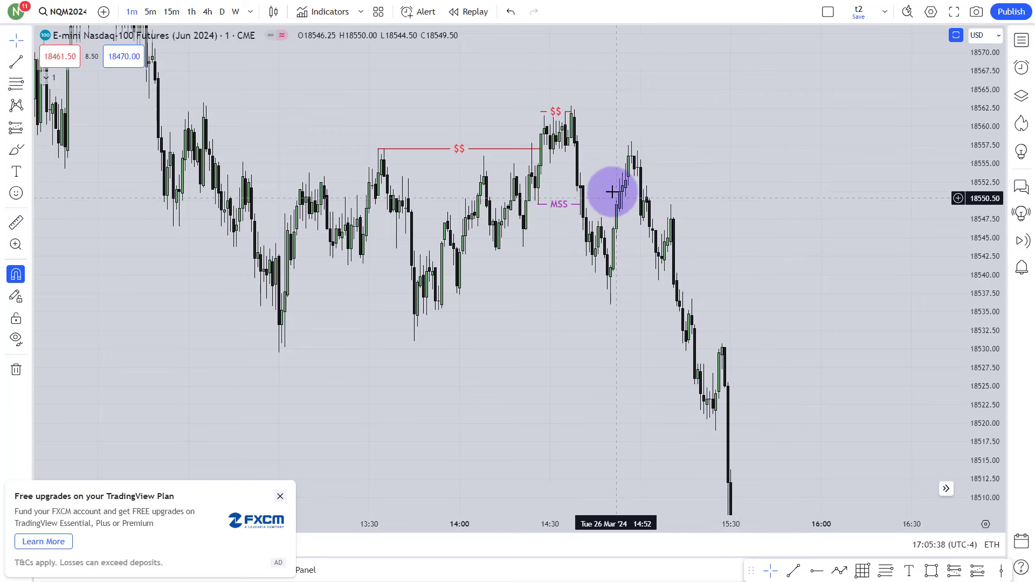
{"action": "left_click", "coordinate": [934, 569]}
{"action": "left_click", "coordinate": [576, 143]}
{"action": "left_click", "coordinate": [580, 167]}
{"action": "left_click_drag", "start_coordinate": [580, 162], "coordinate": [677, 161]}
{"action": "left_click", "coordinate": [716, 196]}
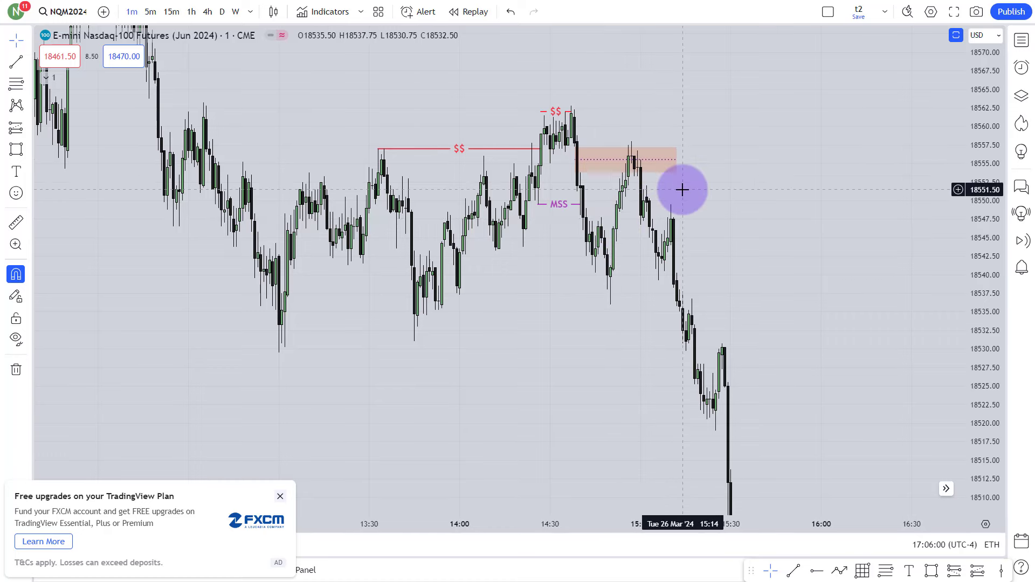
{"action": "scroll", "coordinate": [682, 190], "scroll_direction": "up", "scroll_amount": 1}
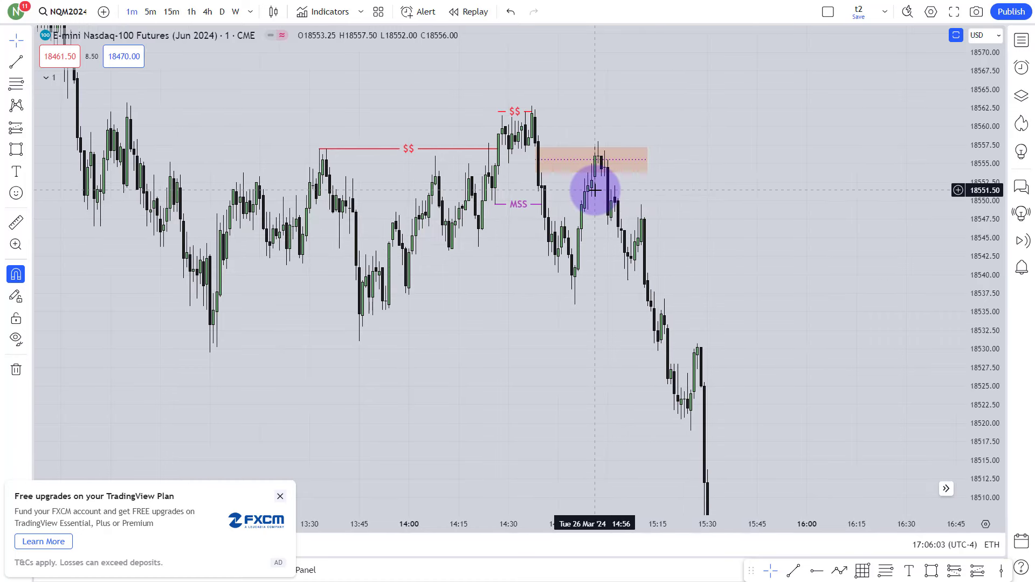
Draw a horizontal trend line at 18552.00 from 14:56 to 15:20 and apply the OB template to it.
{"action": "left_click", "coordinate": [793, 571]}
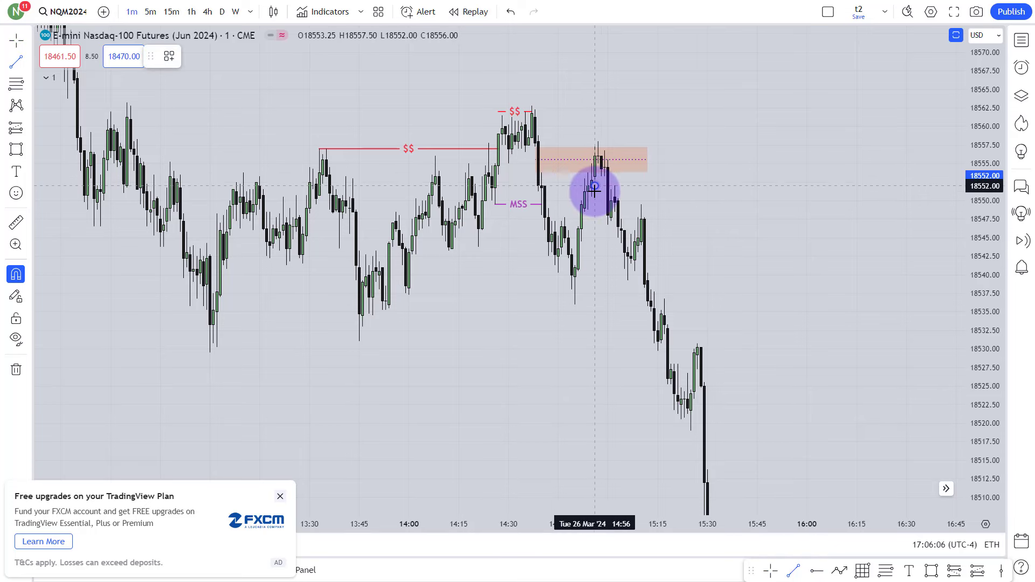
{"action": "left_click_drag", "start_coordinate": [594, 186], "coordinate": [674, 187]}
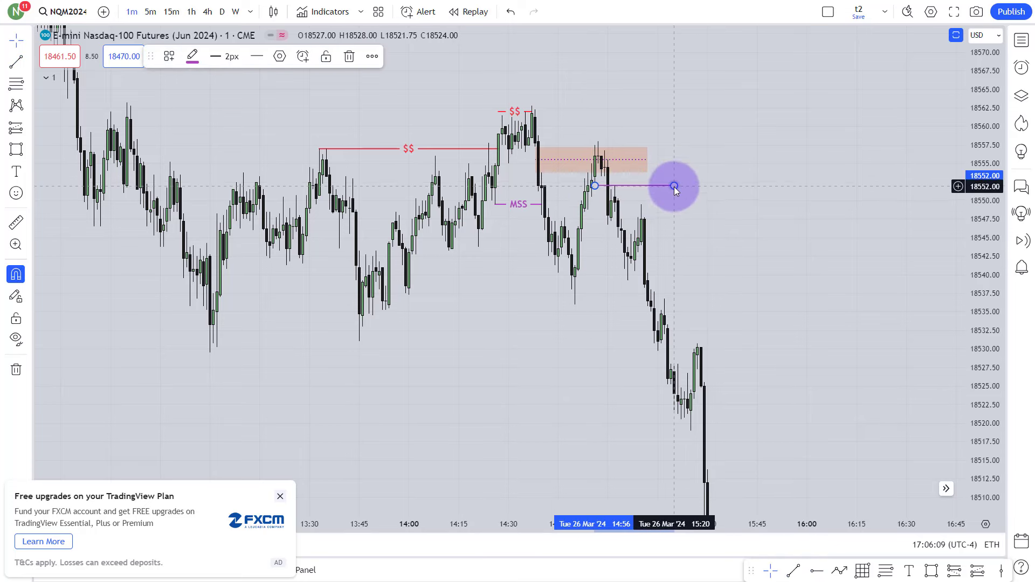
{"action": "right_click", "coordinate": [674, 187]}
{"action": "mouse_move", "coordinate": [731, 225]}
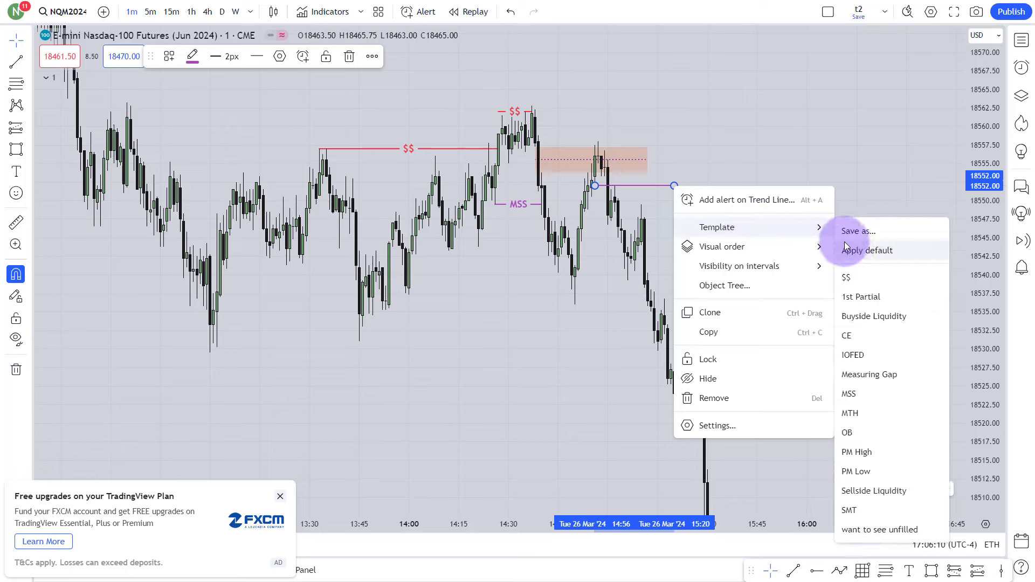
{"action": "left_click", "coordinate": [850, 429]}
{"action": "left_click", "coordinate": [729, 184]}
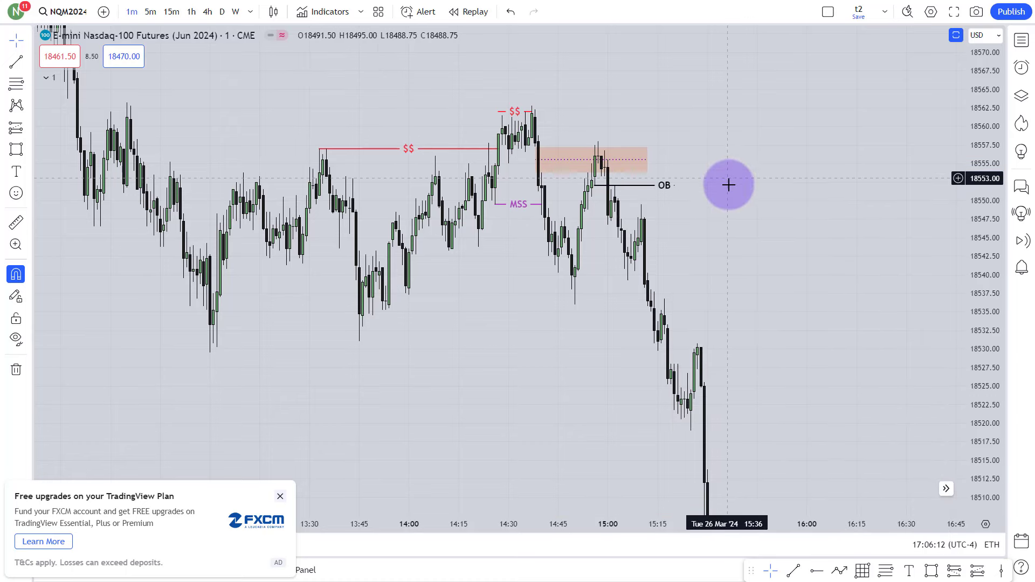
Draw a second horizontal trend line at 18553.25 from 14:56 to 15:16 and apply the OB template to it.
{"action": "left_click", "coordinate": [793, 570]}
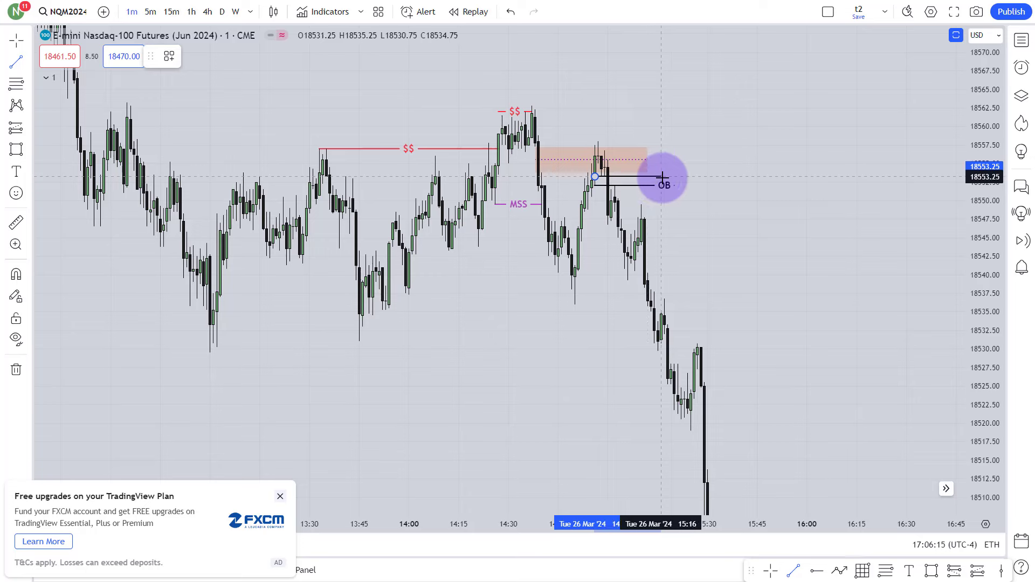
{"action": "left_click", "coordinate": [661, 177]}
{"action": "right_click", "coordinate": [663, 176]}
{"action": "mouse_move", "coordinate": [737, 215]}
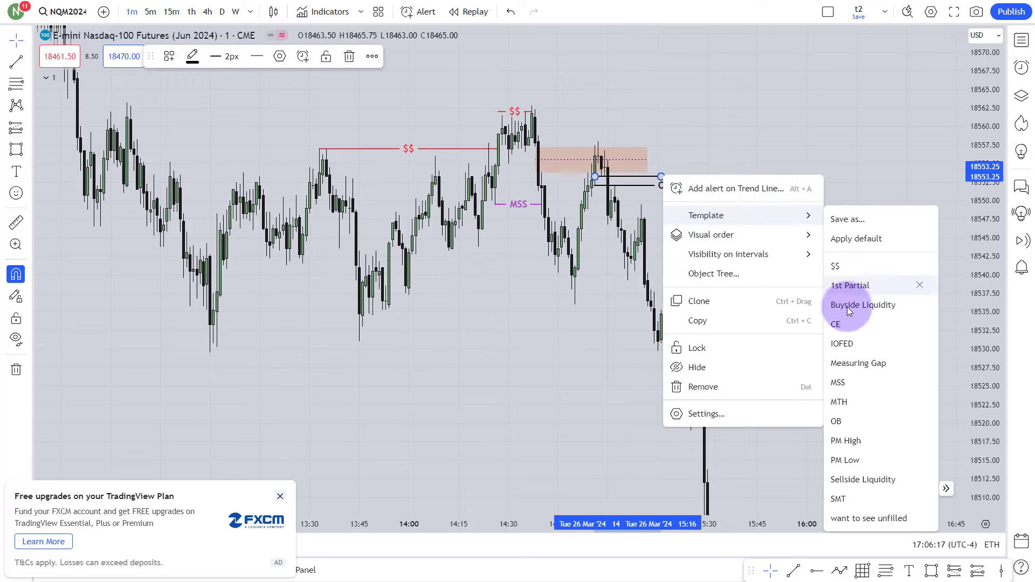
{"action": "left_click", "coordinate": [836, 421]}
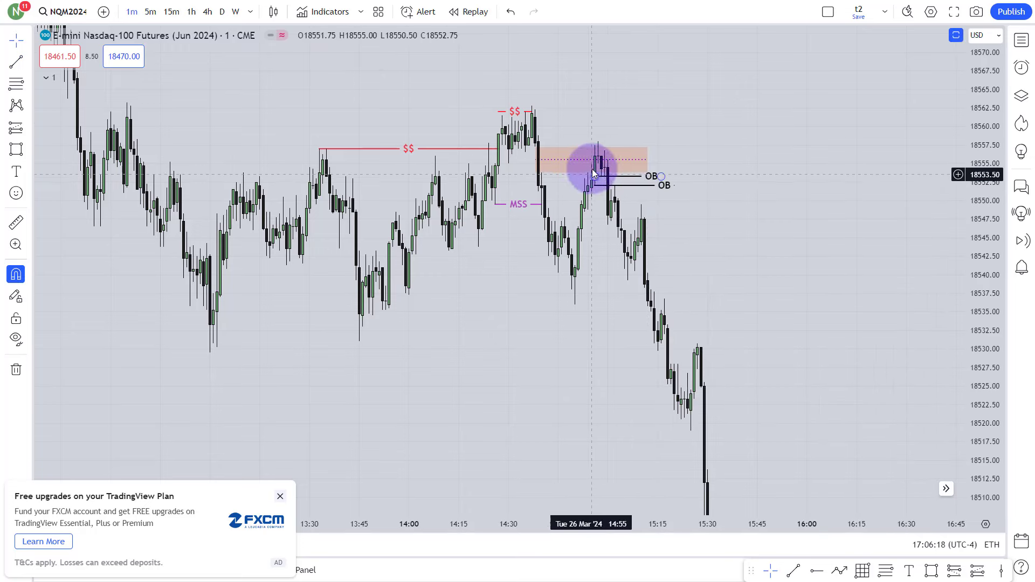
{"action": "left_click", "coordinate": [592, 172]}
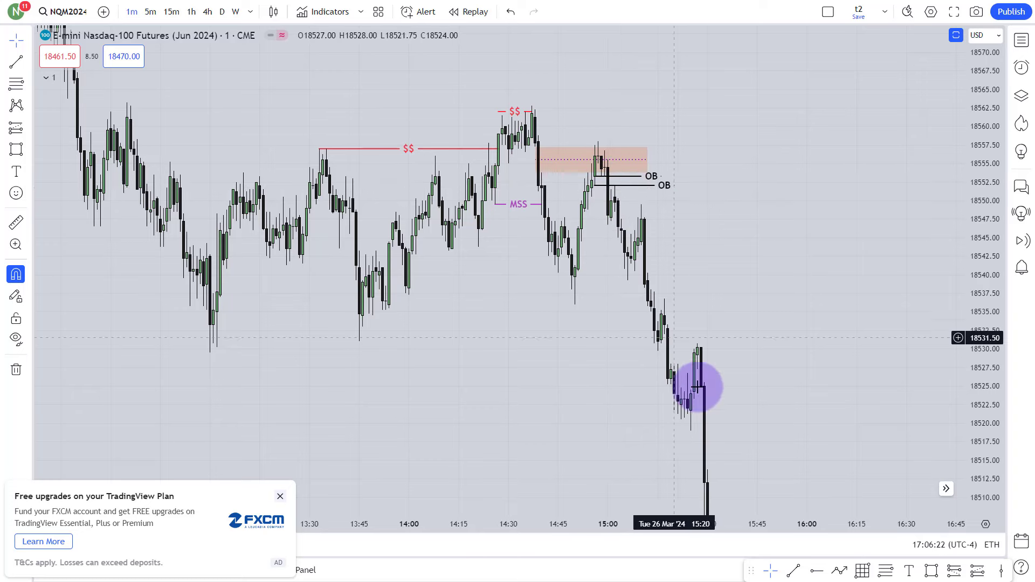
Extend the OB line at 18553.25 to 15:20, level with the end of the OB line below it.
{"action": "left_click_drag", "start_coordinate": [703, 268], "coordinate": [713, 263]}
{"action": "scroll", "coordinate": [713, 263], "scroll_direction": "up", "scroll_amount": 1}
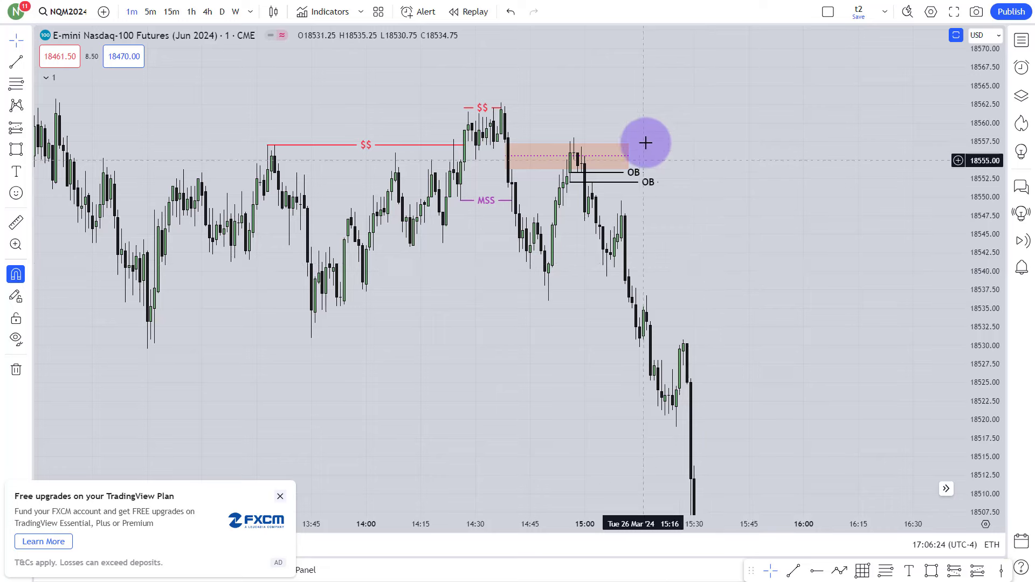
{"action": "left_click_drag", "start_coordinate": [666, 221], "coordinate": [675, 226]}
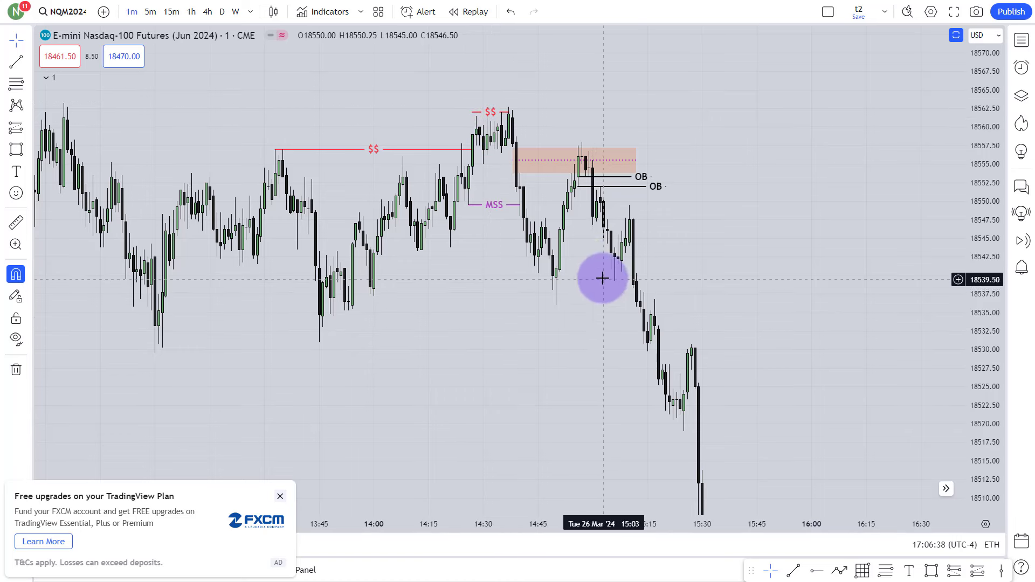
{"action": "left_click_drag", "start_coordinate": [638, 110], "coordinate": [631, 139]}
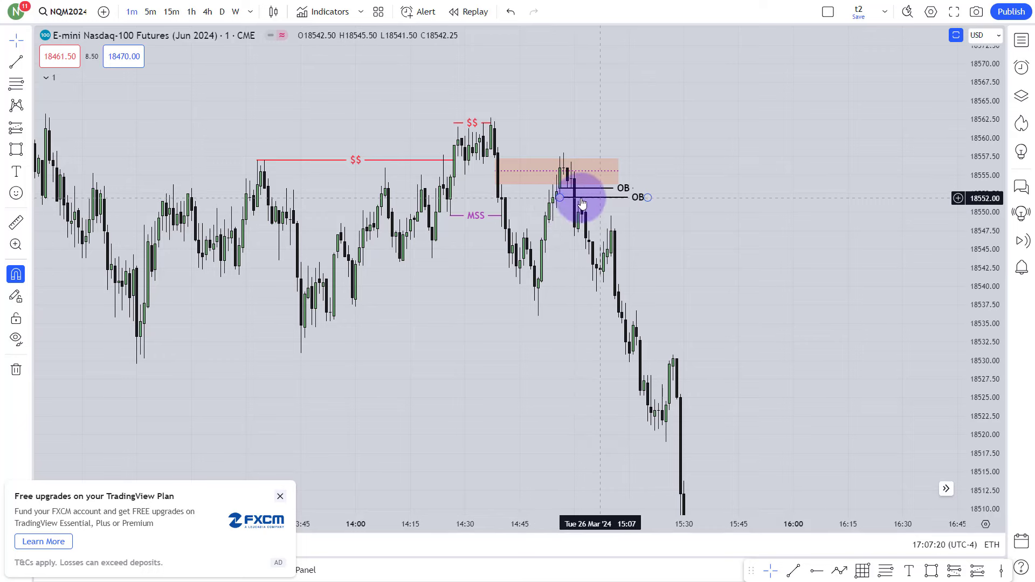
{"action": "left_click_drag", "start_coordinate": [562, 196], "coordinate": [645, 192]}
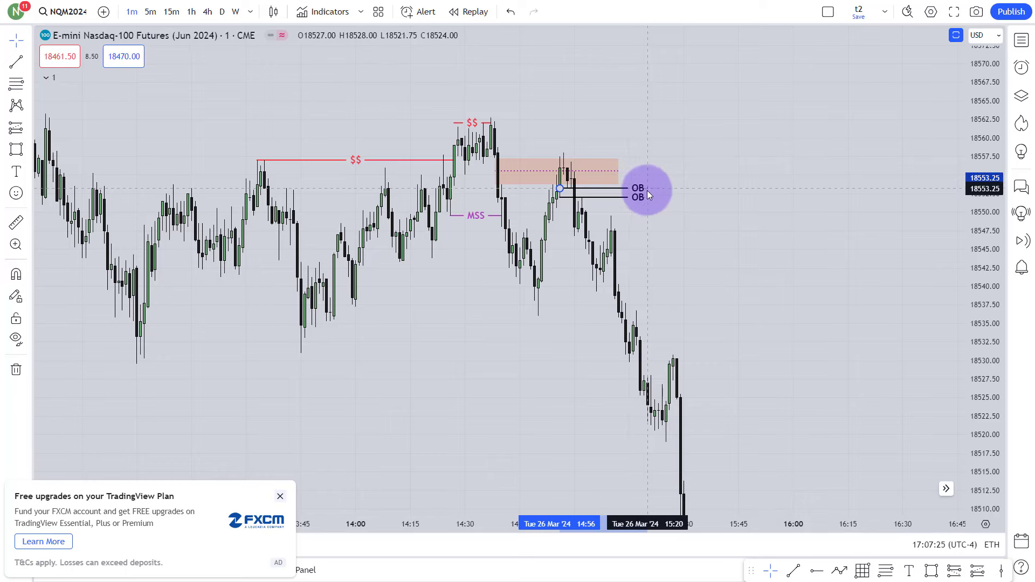
Place a Fib retracement from 18552.00 to 18557.50 at 14:56 and draw a trend line along its 0.5 level to 15:20.
{"action": "left_click", "coordinate": [885, 570]}
{"action": "left_click_drag", "start_coordinate": [560, 201], "coordinate": [561, 162]}
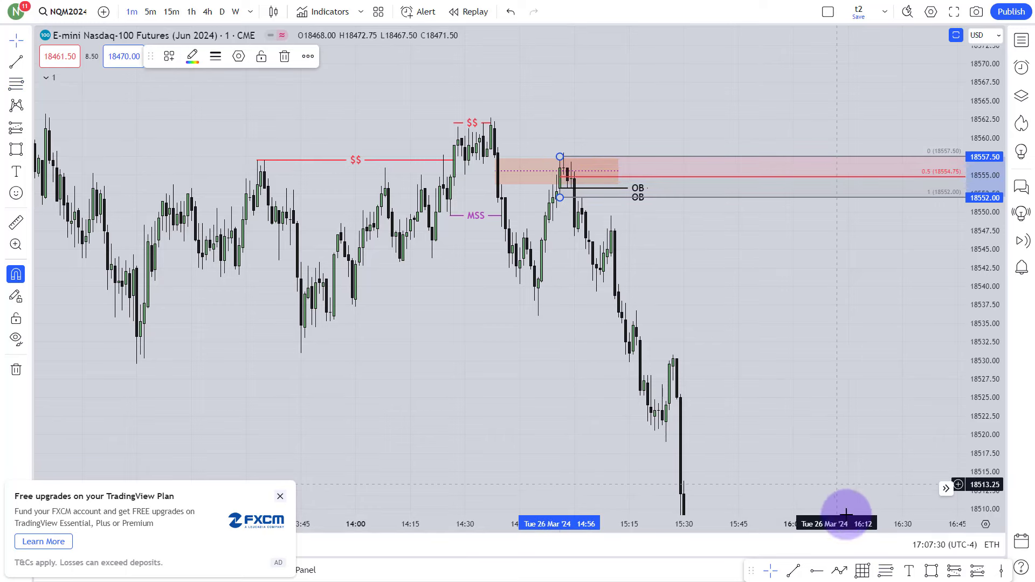
{"action": "left_click", "coordinate": [794, 571]}
{"action": "left_click", "coordinate": [629, 179]}
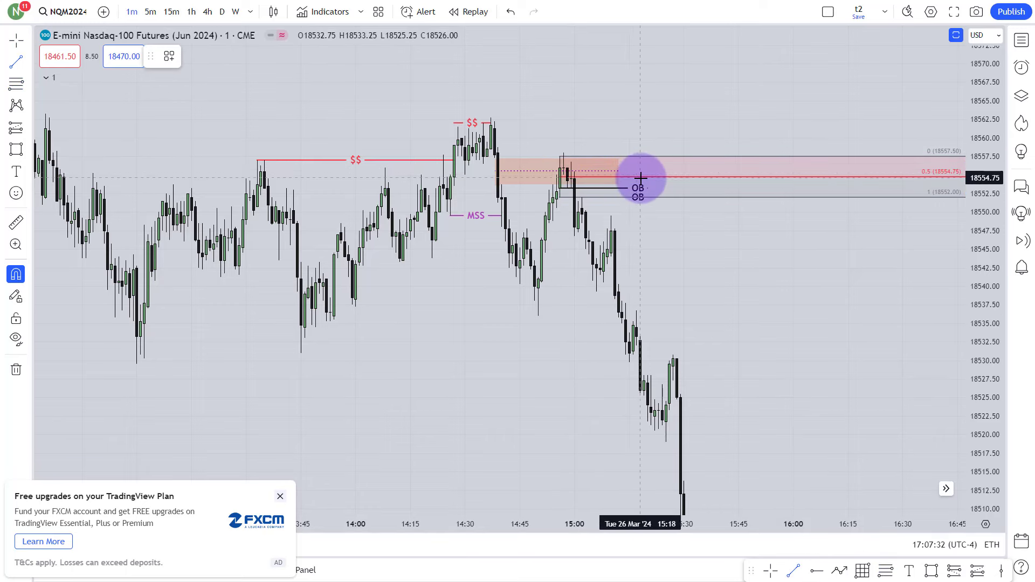
{"action": "left_click_drag", "start_coordinate": [646, 176], "coordinate": [573, 173]}
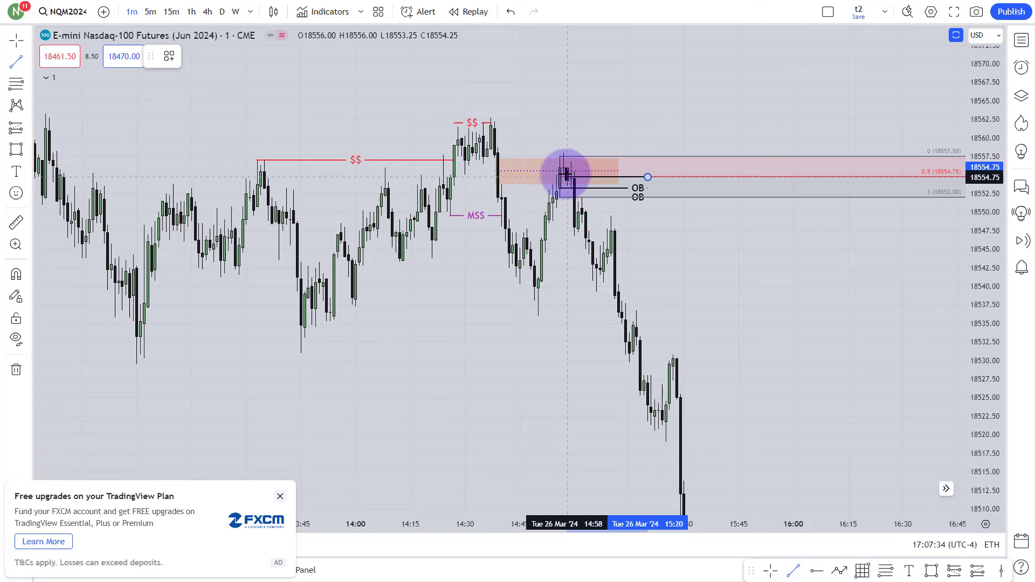
Apply the MTH template to the trend line at 18554.75.
{"action": "right_click", "coordinate": [649, 174]}
{"action": "mouse_move", "coordinate": [698, 212]}
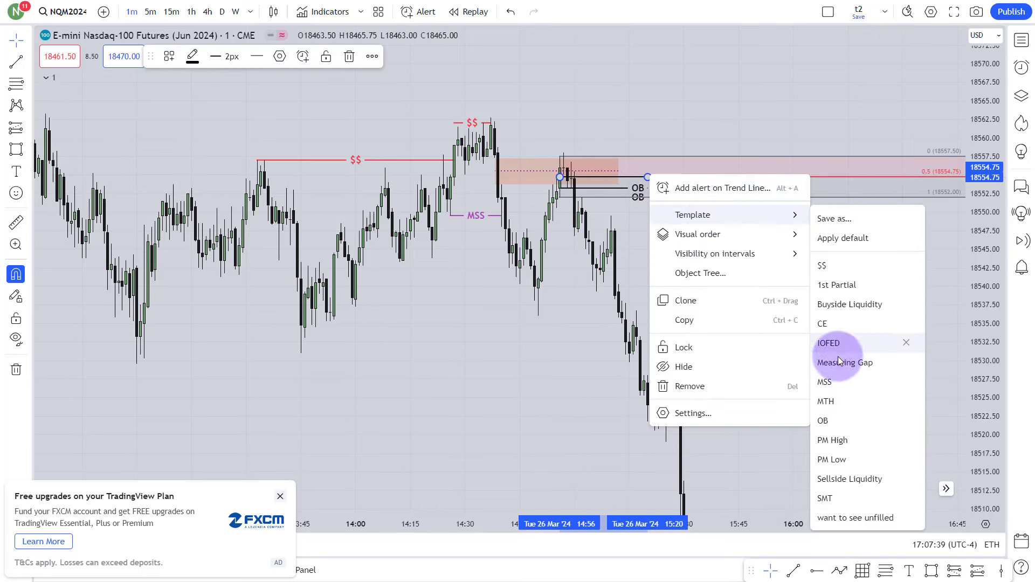
{"action": "left_click", "coordinate": [833, 403]}
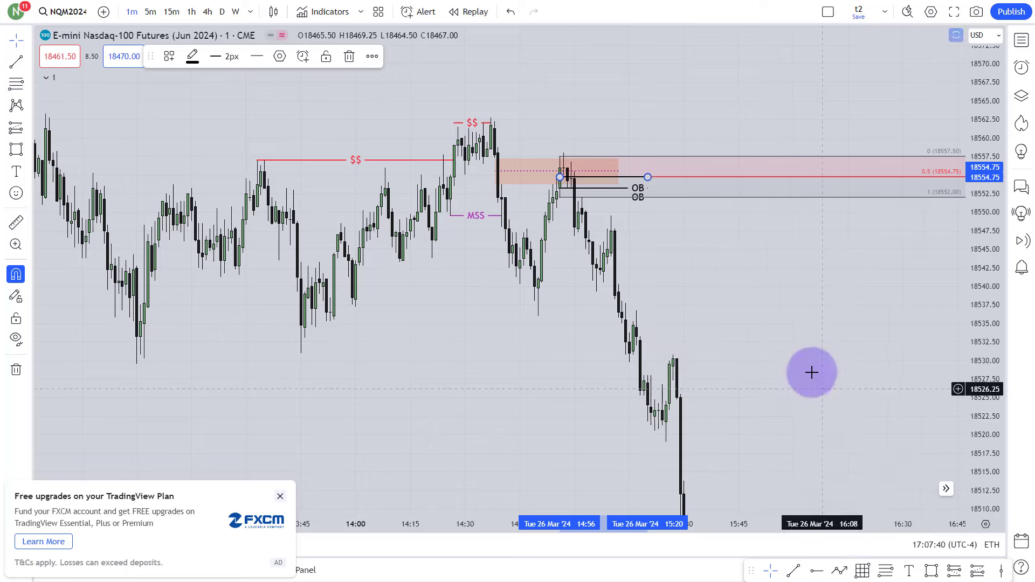
Delete the Fib retracement over the 14:56 high and extend the MTH line to 15:32.
{"action": "left_click", "coordinate": [692, 178]}
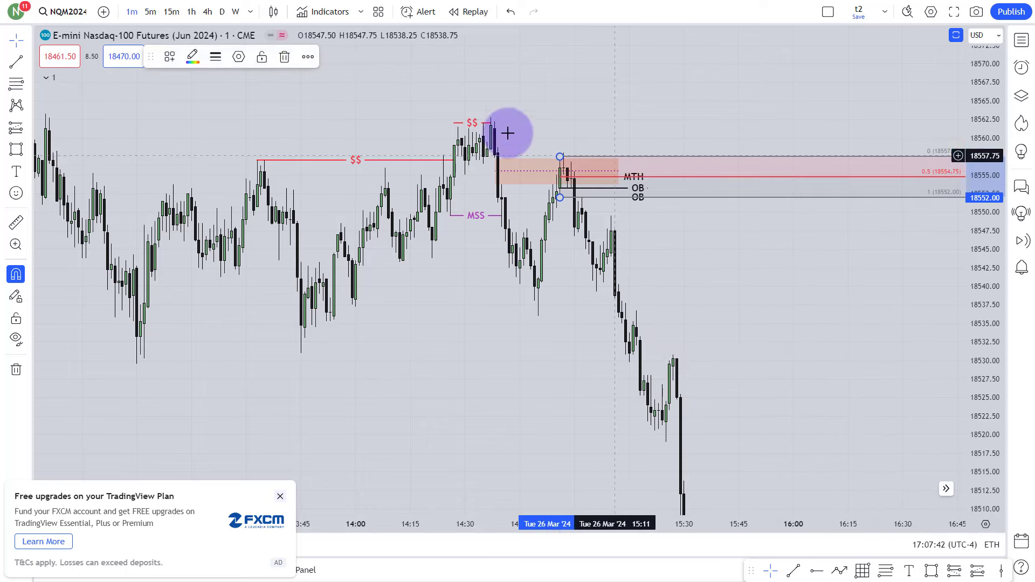
{"action": "left_click", "coordinate": [282, 51]}
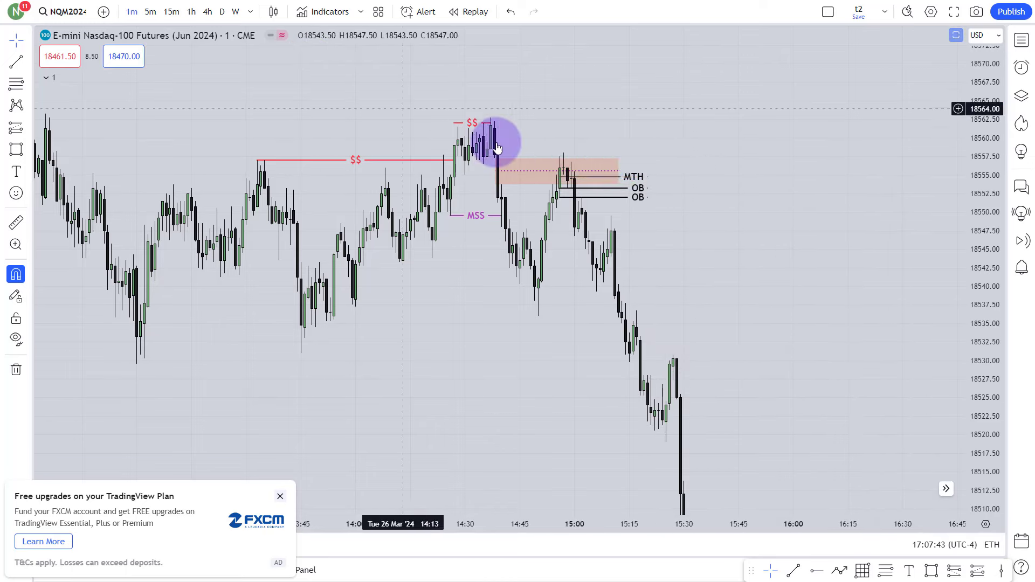
{"action": "left_click", "coordinate": [648, 174]}
{"action": "left_click_drag", "start_coordinate": [649, 174], "coordinate": [690, 177]}
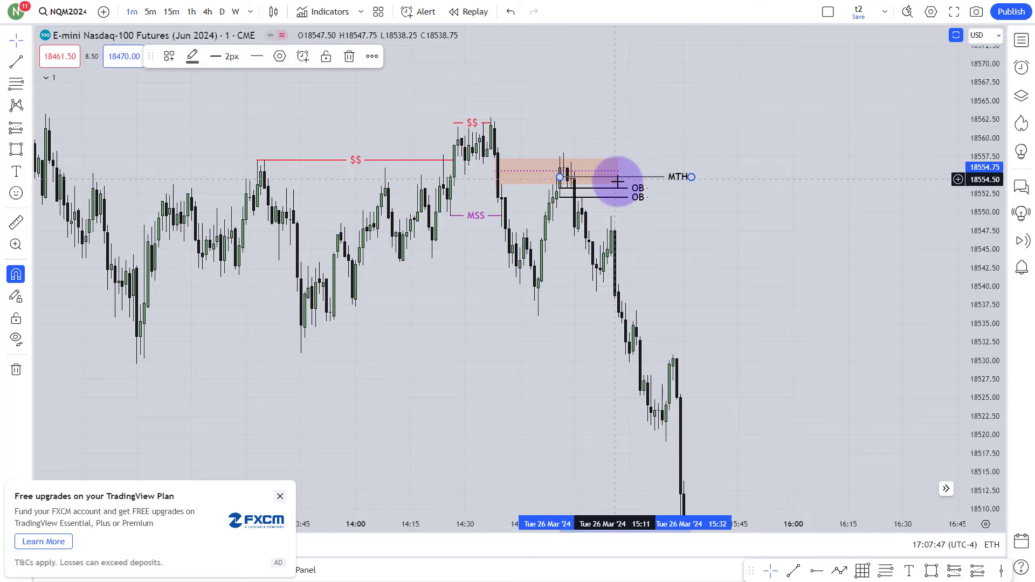
{"action": "left_click", "coordinate": [683, 238]}
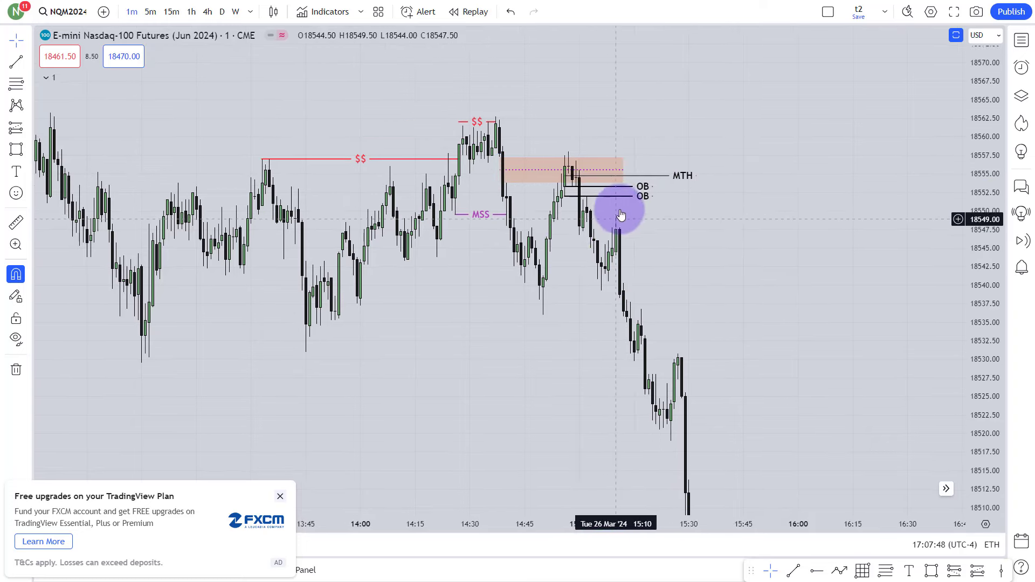
Delete the upper OB line at 18553.25, just below the MTH line.
{"action": "scroll", "coordinate": [641, 224], "scroll_direction": "left", "scroll_amount": 2}
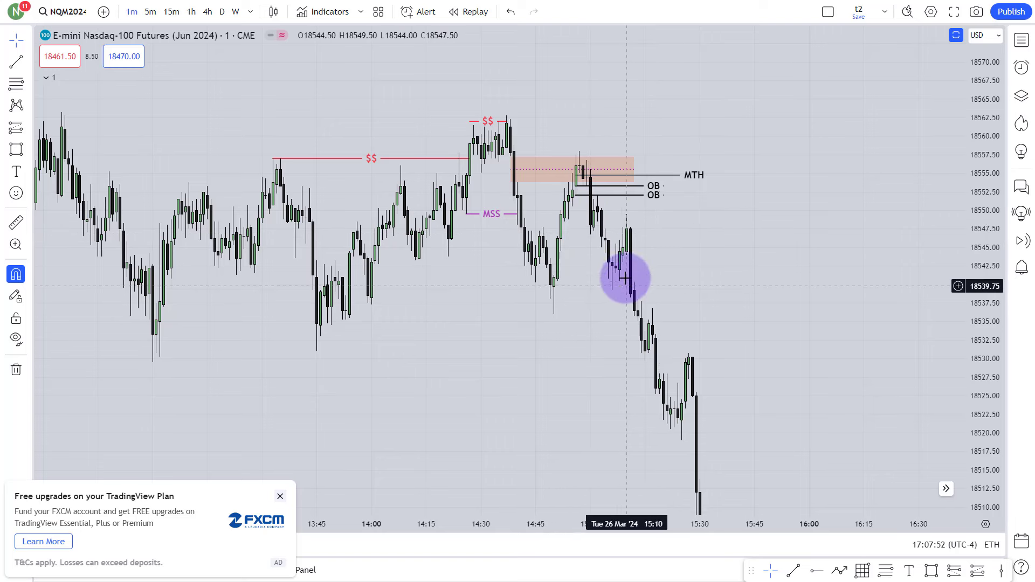
{"action": "left_click", "coordinate": [660, 186]}
{"action": "left_click", "coordinate": [347, 50]}
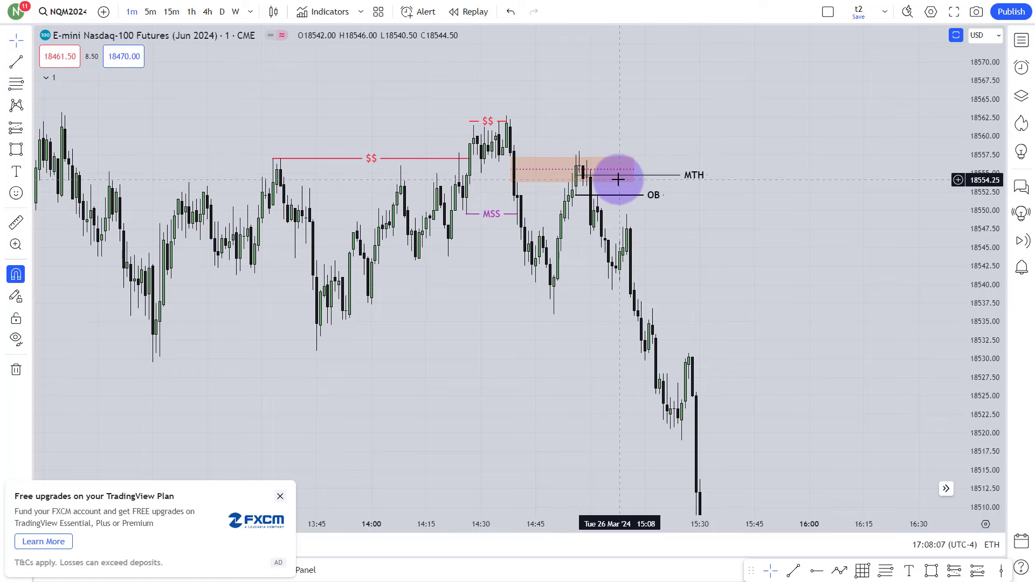
Draw a horizontal trend line from the 14:50 low at 18536.00 to 15:32 and apply the OB template to it.
{"action": "left_click_drag", "start_coordinate": [681, 229], "coordinate": [684, 184]}
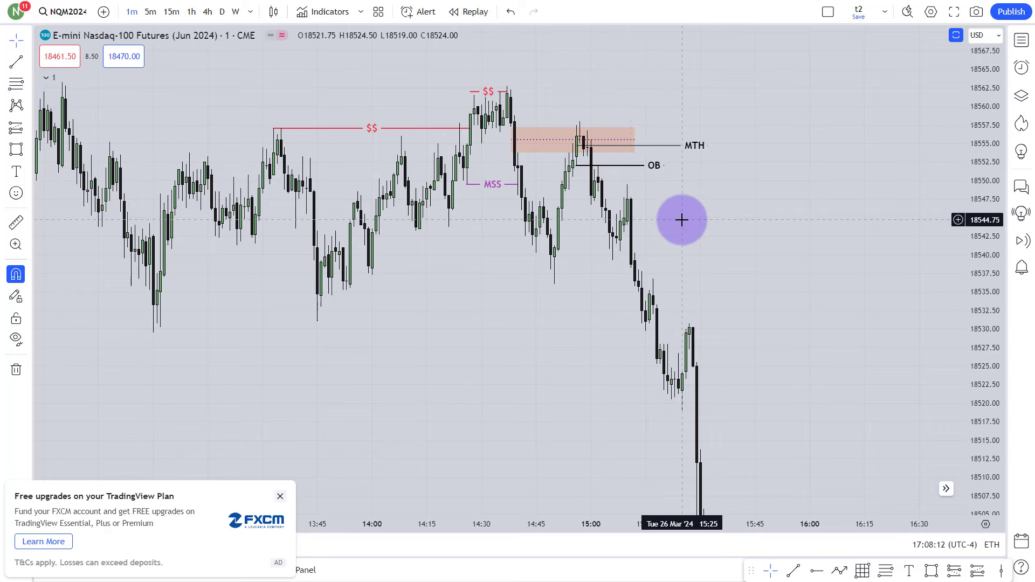
{"action": "scroll", "coordinate": [682, 219], "scroll_direction": "up", "scroll_amount": 1}
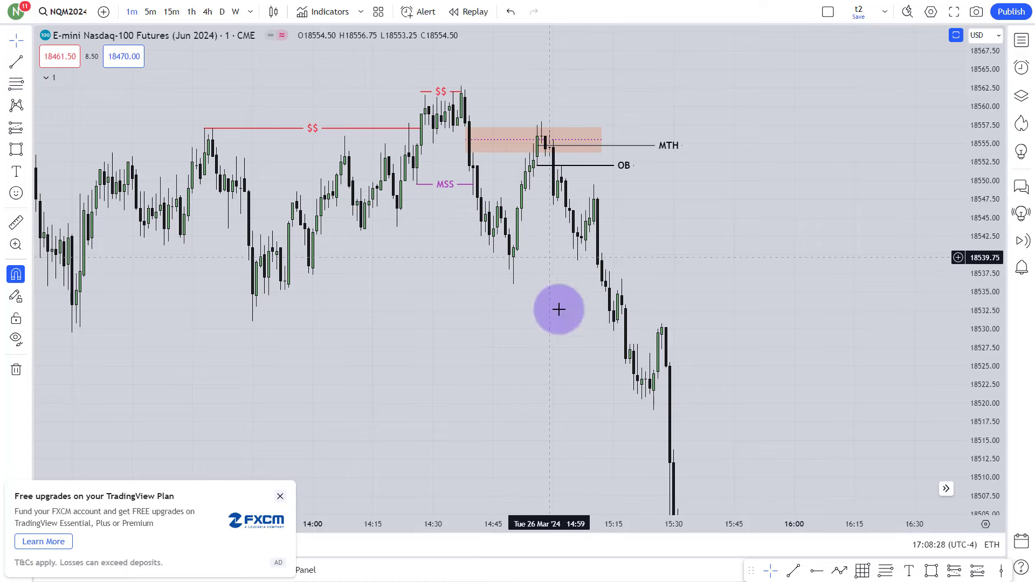
{"action": "left_click", "coordinate": [791, 572]}
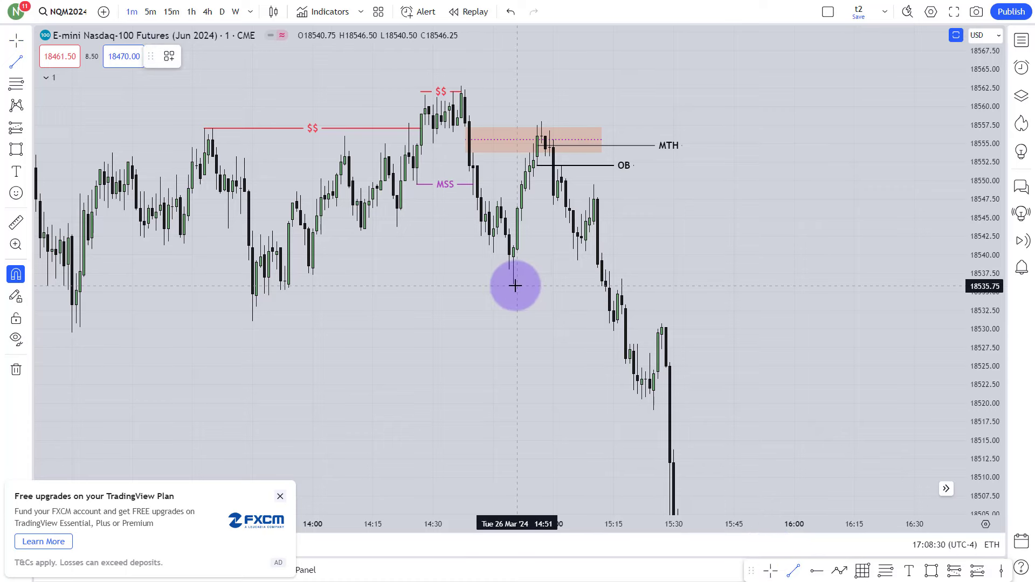
{"action": "left_click_drag", "start_coordinate": [513, 284], "coordinate": [682, 284]}
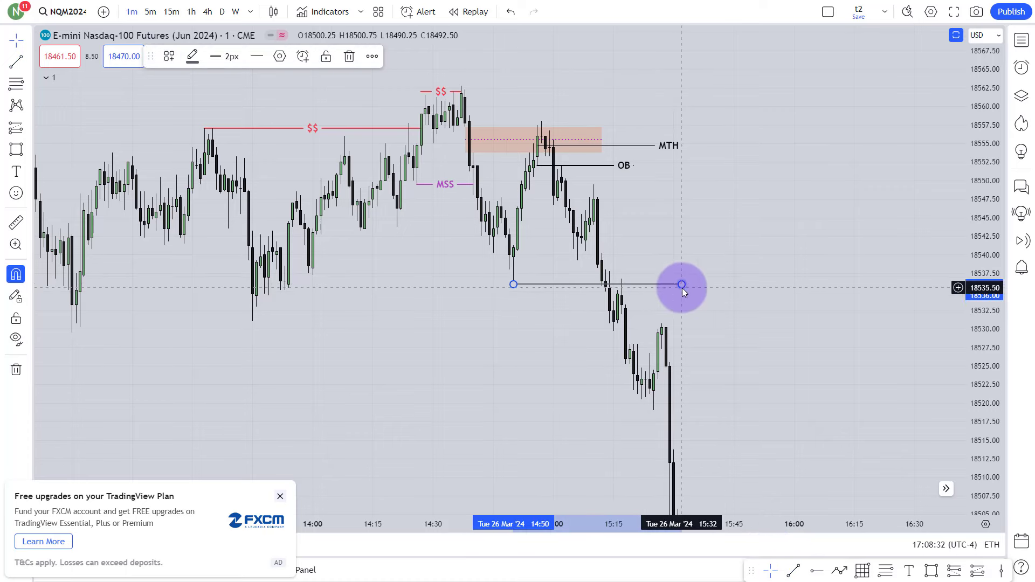
{"action": "right_click", "coordinate": [681, 284]}
{"action": "mouse_move", "coordinate": [749, 323]}
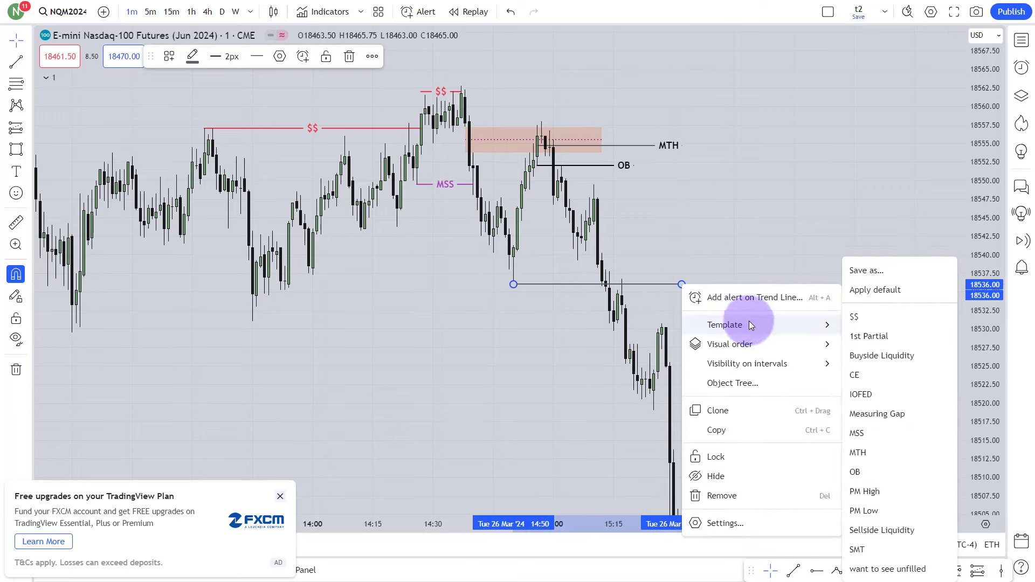
{"action": "left_click", "coordinate": [870, 467]}
{"action": "left_click", "coordinate": [738, 282]}
Draw a horizontal trend line at 18539.75 from the 14:50 candle to 15:29 and apply the OB template to it.
{"action": "left_click_drag", "start_coordinate": [735, 241], "coordinate": [722, 186]}
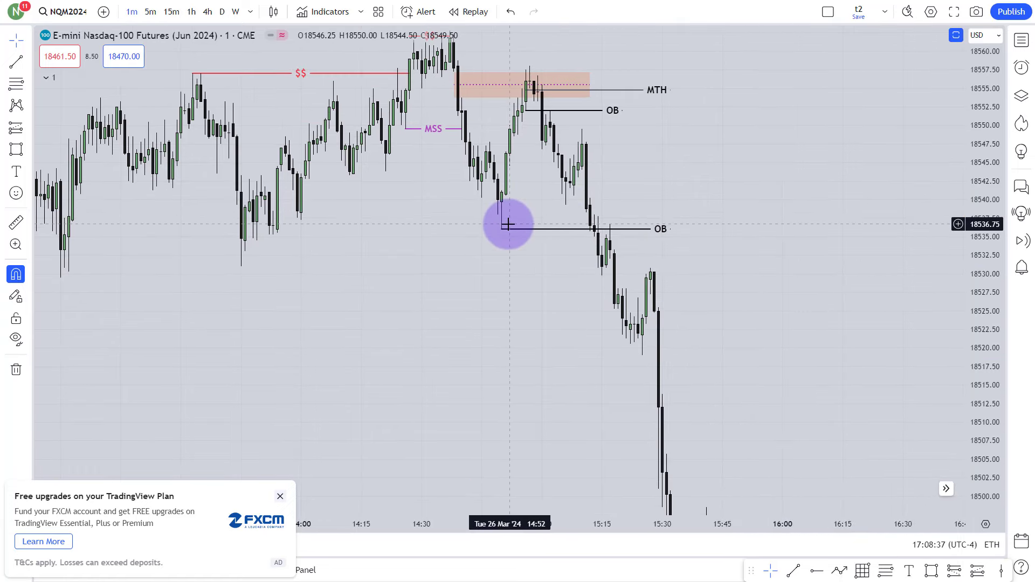
{"action": "left_click", "coordinate": [793, 571]}
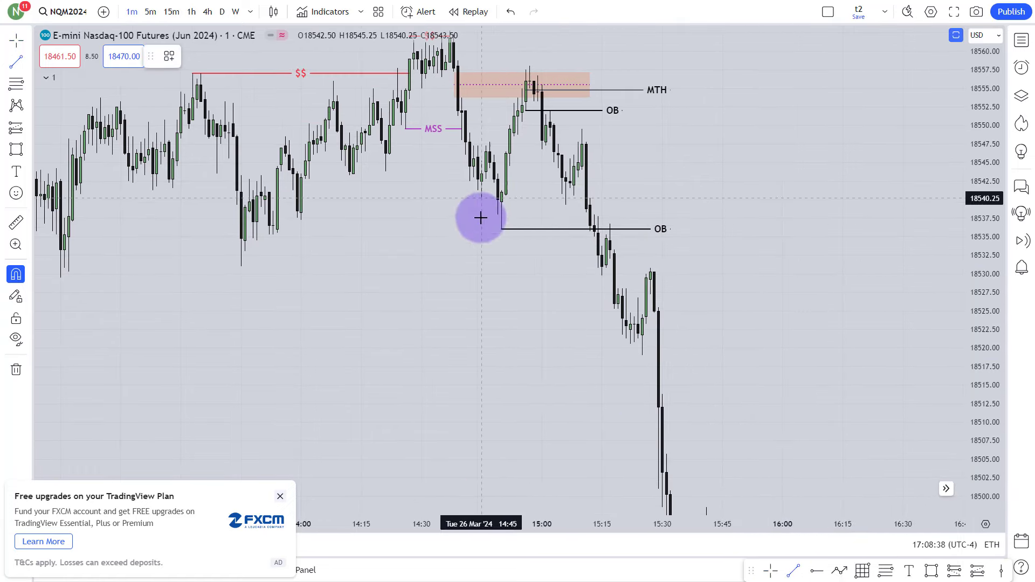
{"action": "left_click_drag", "start_coordinate": [501, 203], "coordinate": [658, 203]}
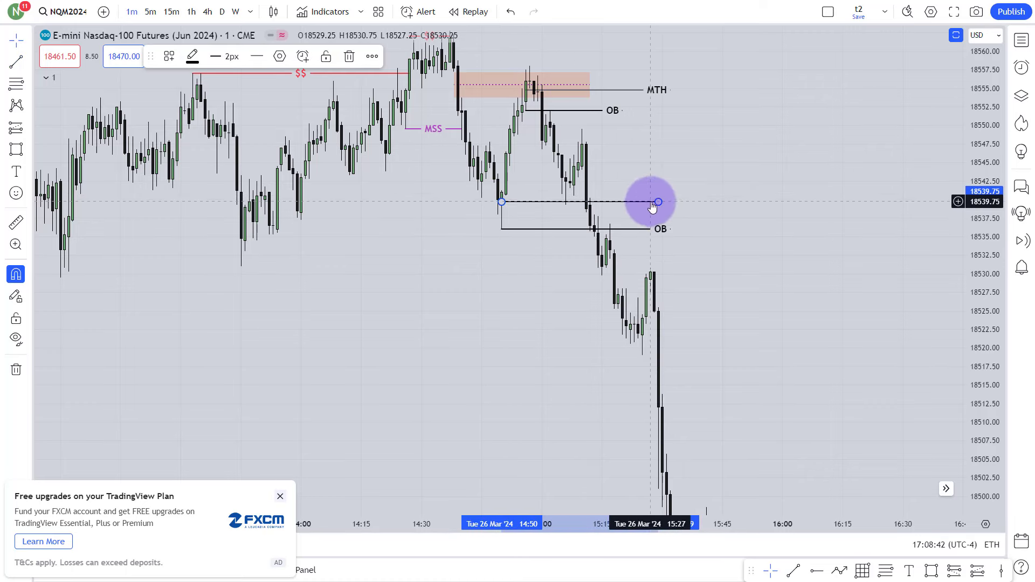
{"action": "right_click", "coordinate": [659, 202]}
{"action": "mouse_move", "coordinate": [787, 244]}
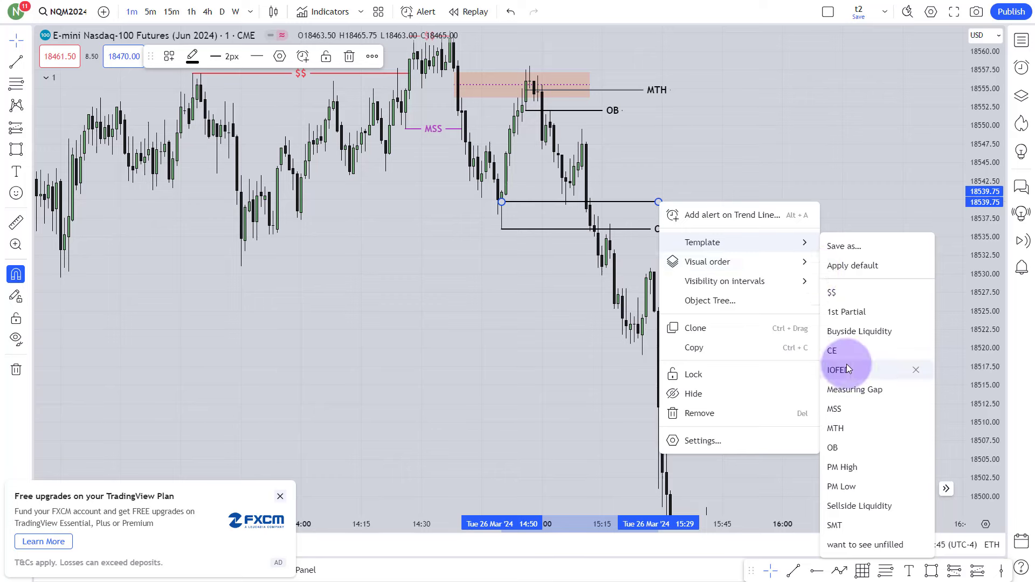
{"action": "left_click", "coordinate": [842, 446]}
Delete the lowest OB line at 18536.00.
{"action": "left_click_drag", "start_coordinate": [699, 138], "coordinate": [723, 180]}
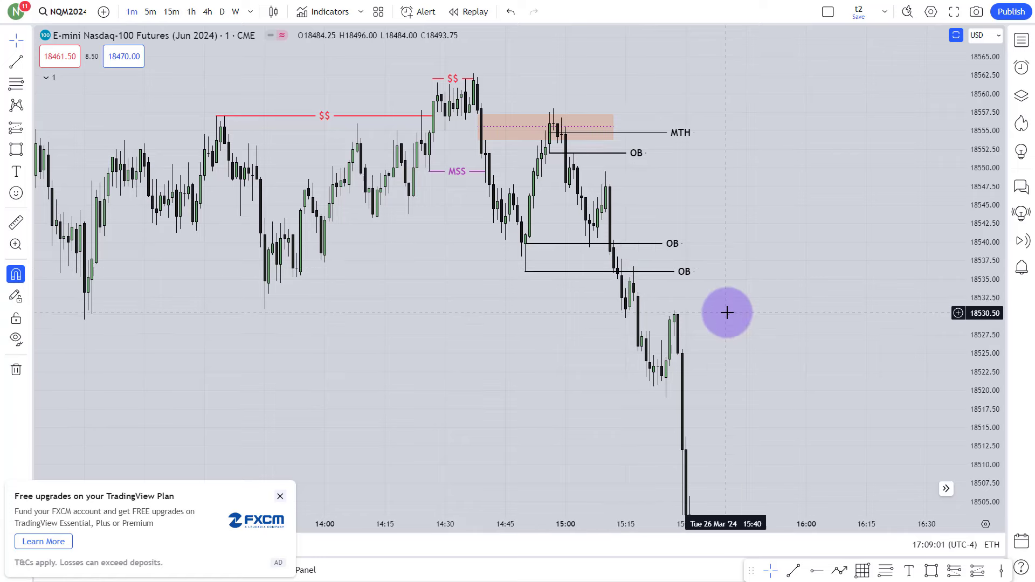
{"action": "left_click", "coordinate": [690, 209]}
{"action": "left_click", "coordinate": [365, 57]}
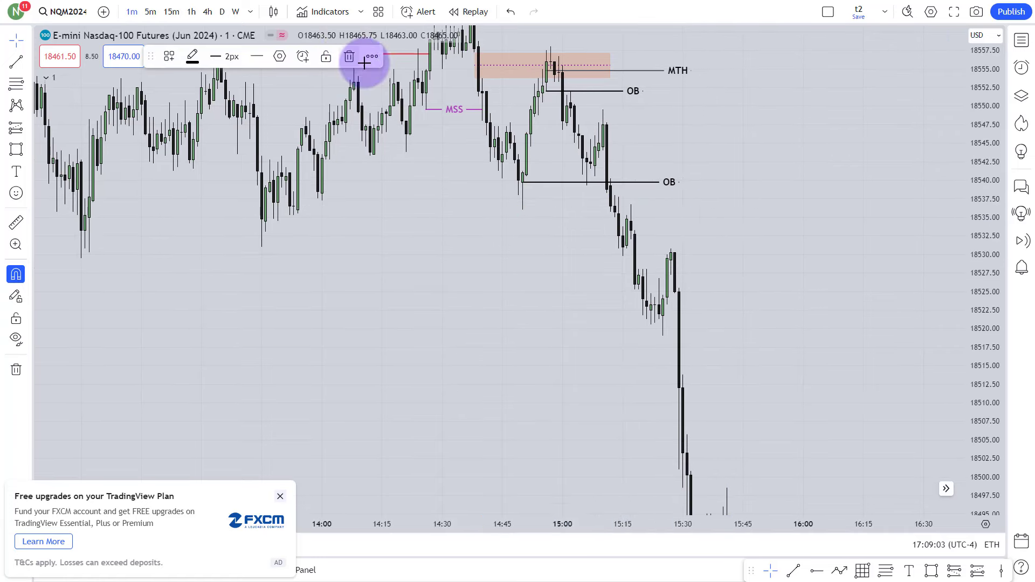
Delete the lower OB line at 18539.75.
{"action": "left_click", "coordinate": [675, 185]}
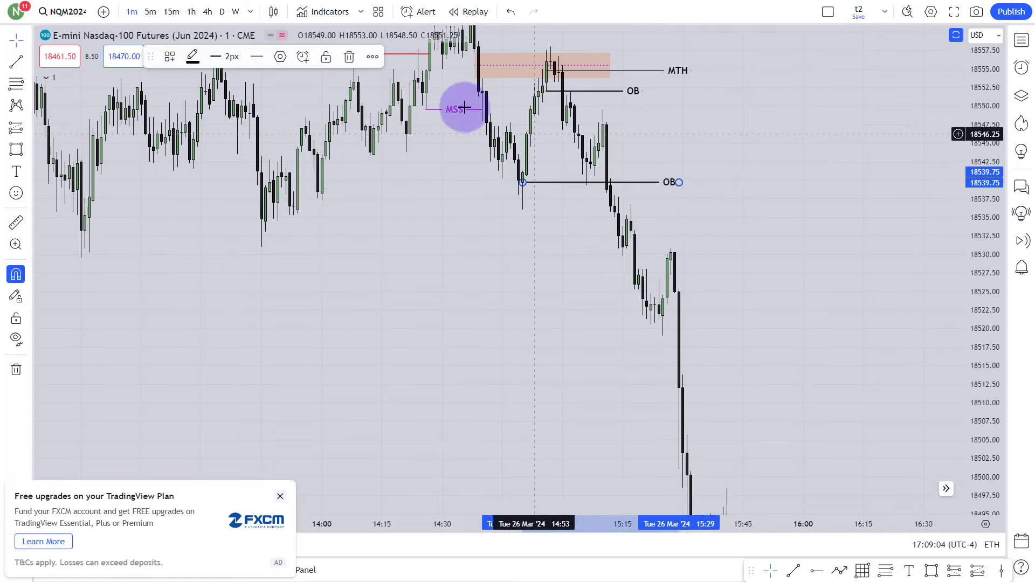
{"action": "left_click", "coordinate": [362, 56]}
{"action": "left_click_drag", "start_coordinate": [672, 177], "coordinate": [739, 241]}
{"action": "scroll", "coordinate": [739, 241], "scroll_direction": "up", "scroll_amount": 2}
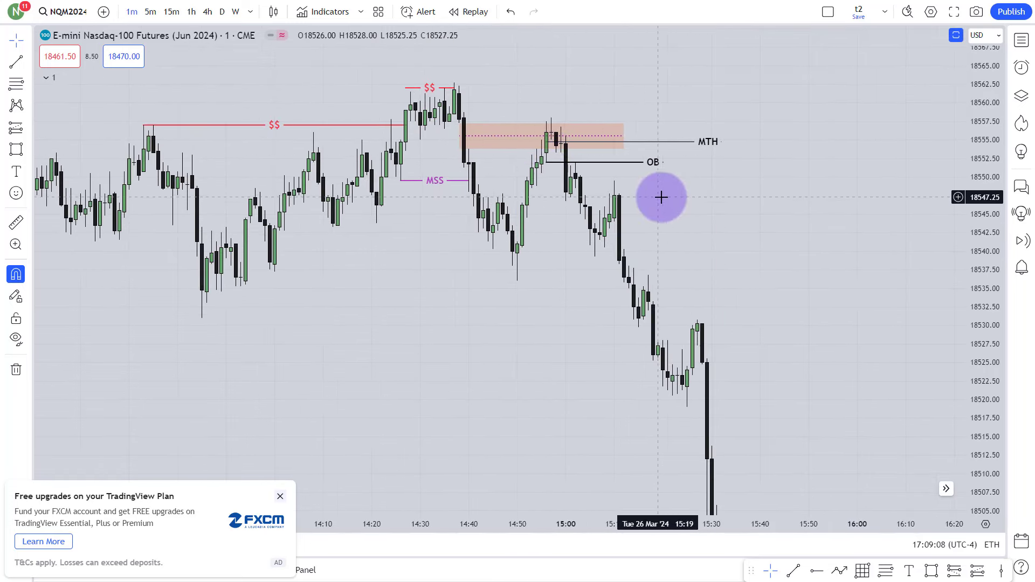
Draw two horizontal trend lines below the OB line, at 18548.50 and 18549.00, both running from 14:53 to 15:23.
{"action": "left_click_drag", "start_coordinate": [572, 147], "coordinate": [573, 155]}
{"action": "left_click", "coordinate": [566, 155]}
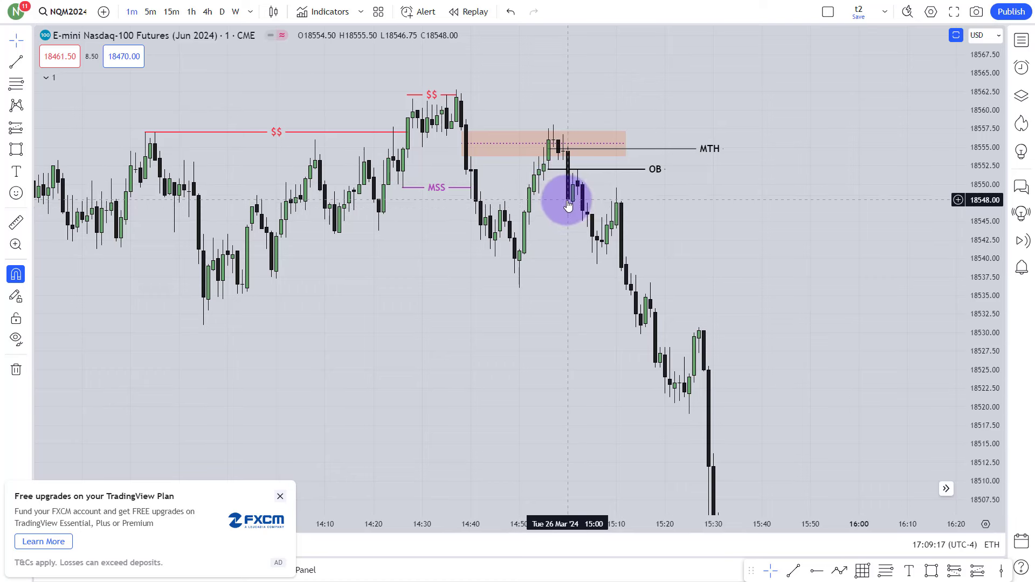
{"action": "left_click", "coordinate": [793, 570]}
{"action": "left_click_drag", "start_coordinate": [567, 199], "coordinate": [528, 199]}
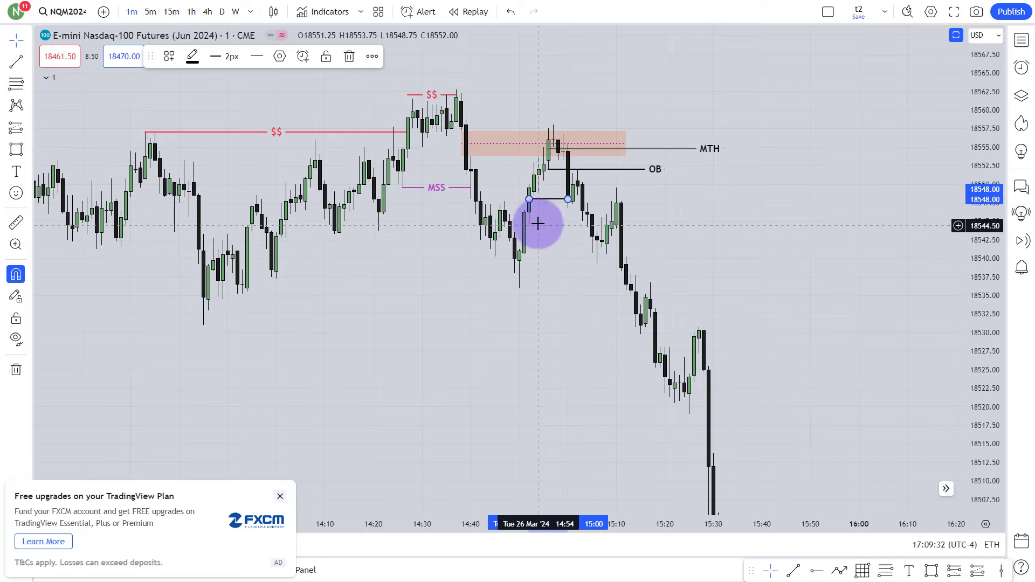
{"action": "left_click_drag", "start_coordinate": [530, 201], "coordinate": [681, 195]}
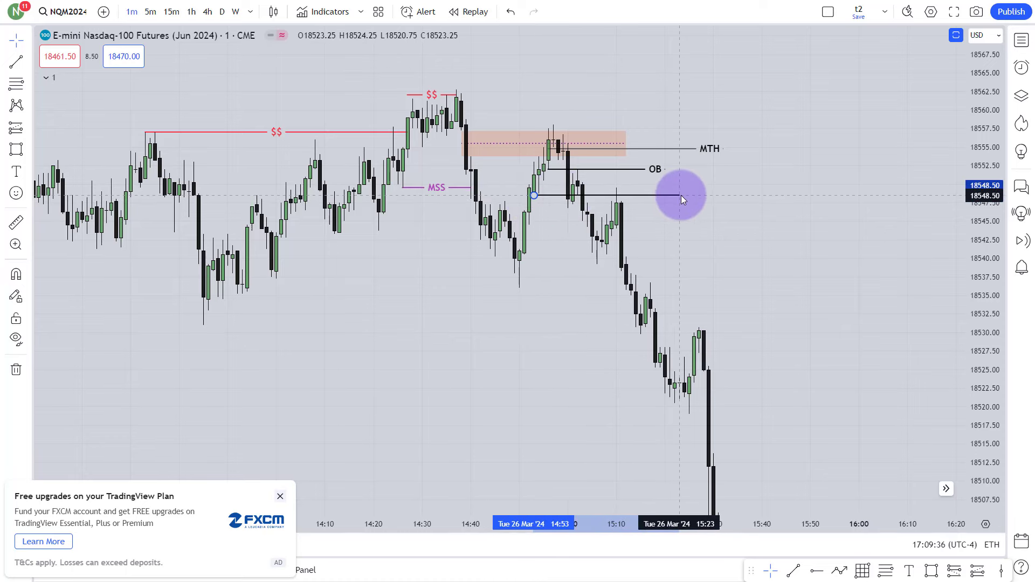
{"action": "left_click", "coordinate": [790, 572]}
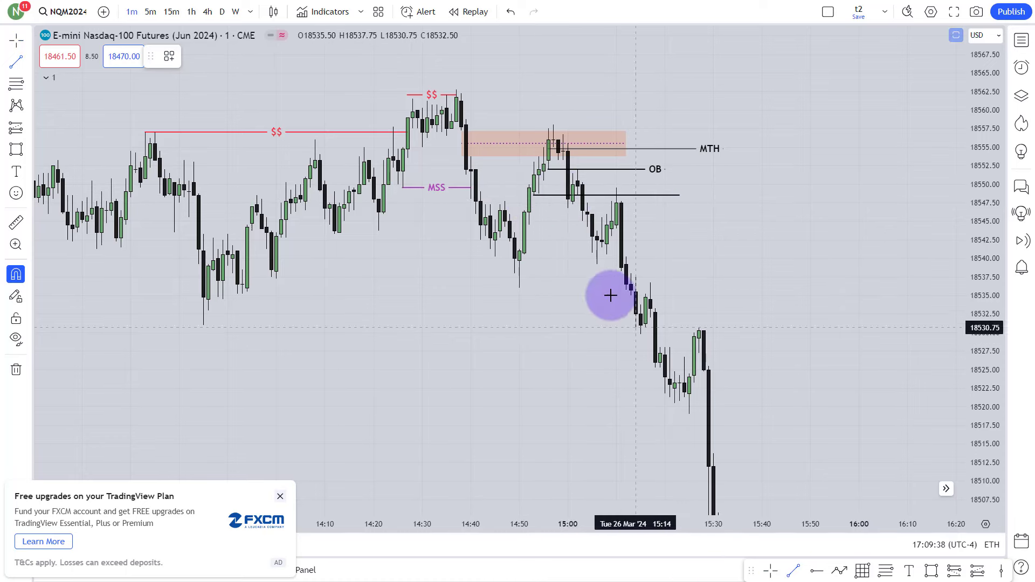
{"action": "left_click_drag", "start_coordinate": [533, 191], "coordinate": [679, 192]}
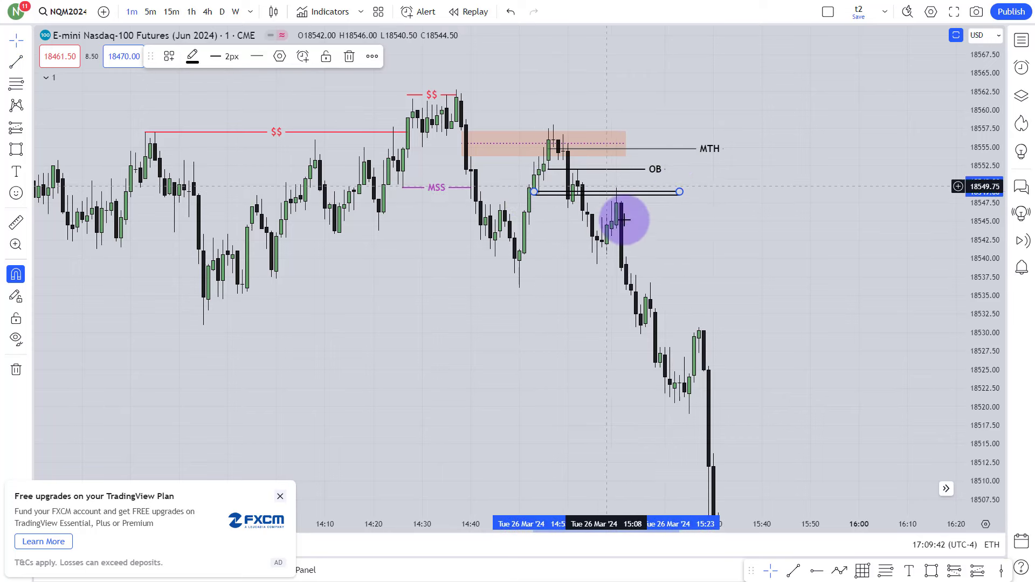
{"action": "left_click", "coordinate": [598, 195]}
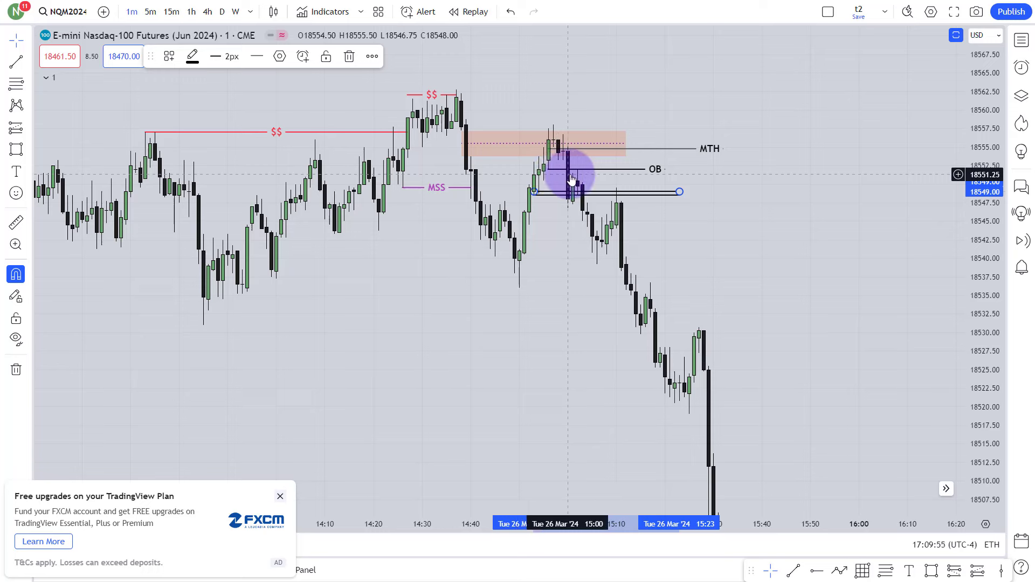
{"action": "left_click", "coordinate": [549, 150]}
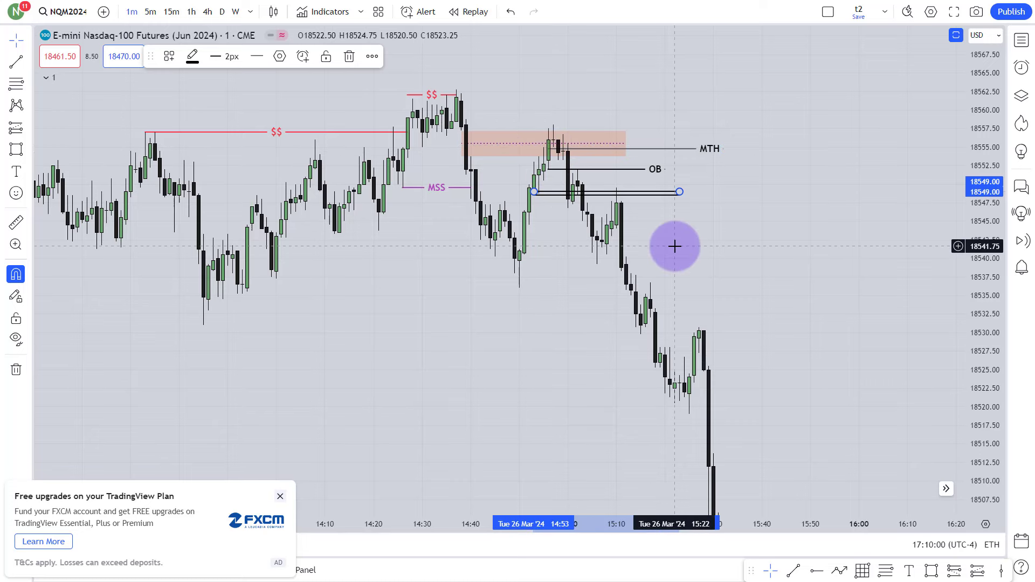
{"action": "left_click_drag", "start_coordinate": [675, 244], "coordinate": [628, 237]}
{"action": "left_click", "coordinate": [541, 180]}
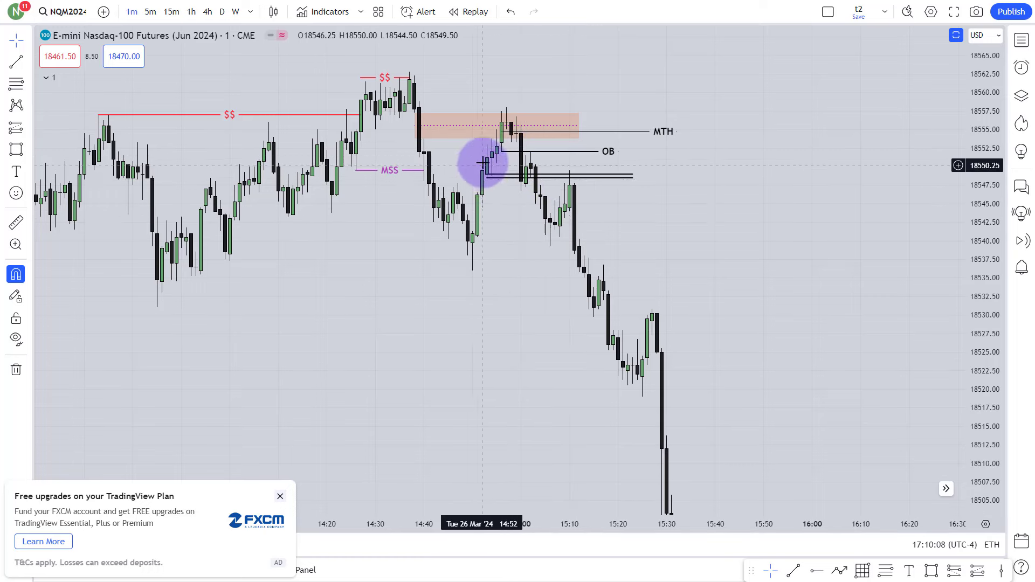
{"action": "left_click_drag", "start_coordinate": [487, 178], "coordinate": [523, 182]}
{"action": "left_click", "coordinate": [499, 179]}
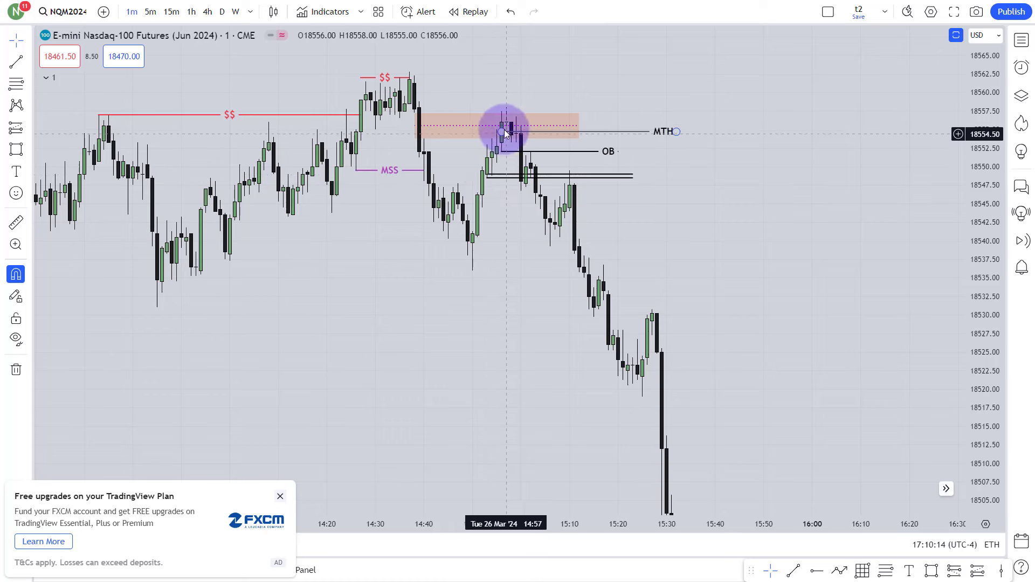
{"action": "left_click", "coordinate": [496, 169]}
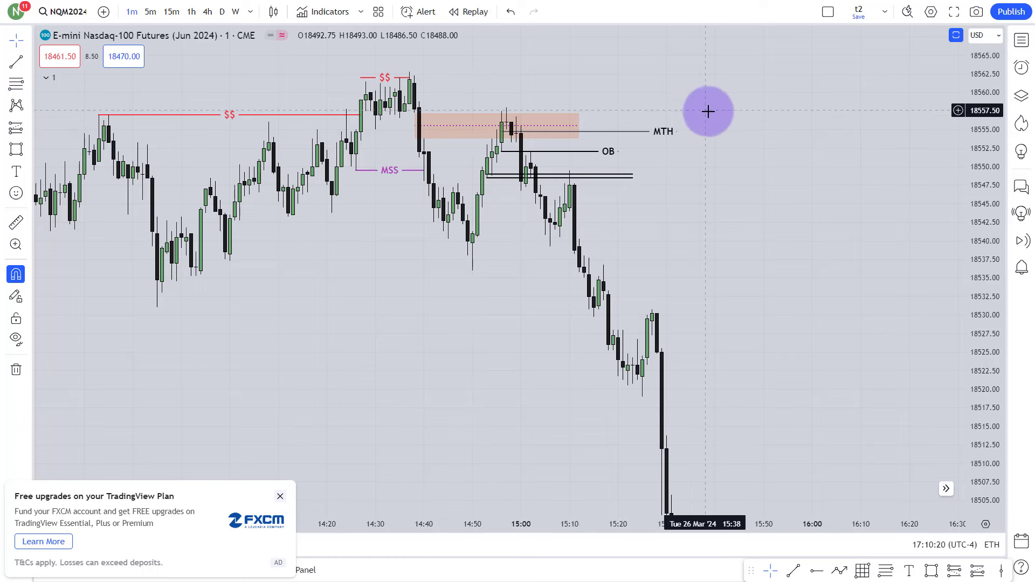
Delete the MTH line, the OB line and the two unlabelled lines beneath them together.
{"action": "mouse_move", "coordinate": [723, 122]}
{"action": "left_mouse_down"}
{"action": "mouse_move", "coordinate": [661, 160]}
{"action": "mouse_move", "coordinate": [596, 178]}
{"action": "left_mouse_up"}
{"action": "left_click", "coordinate": [326, 57]}
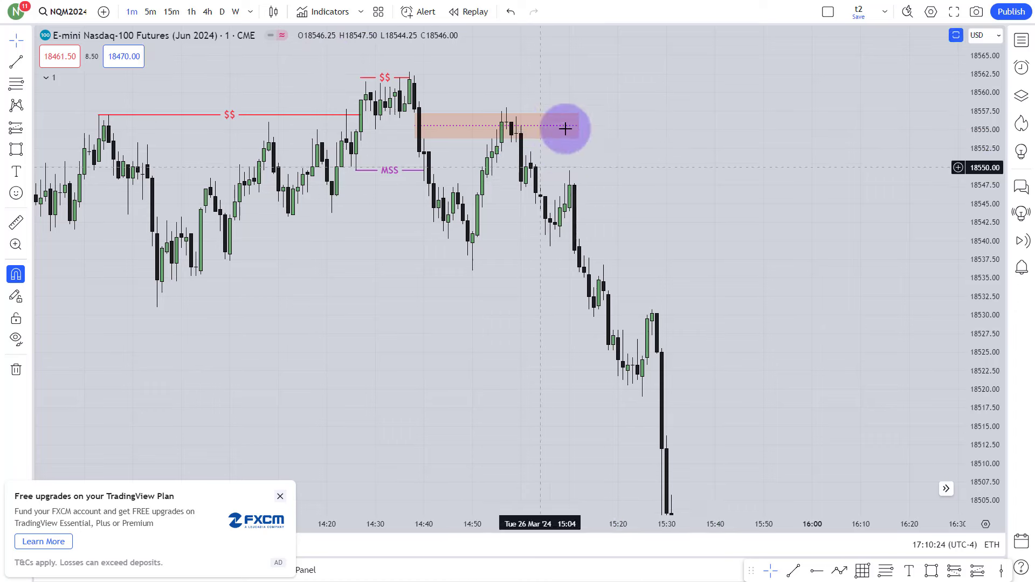
Draw a Fibonacci retracement from 18548.50 at 14:53 up to 18557.50 at 14:56 and remove it again.
{"action": "left_click", "coordinate": [878, 575]}
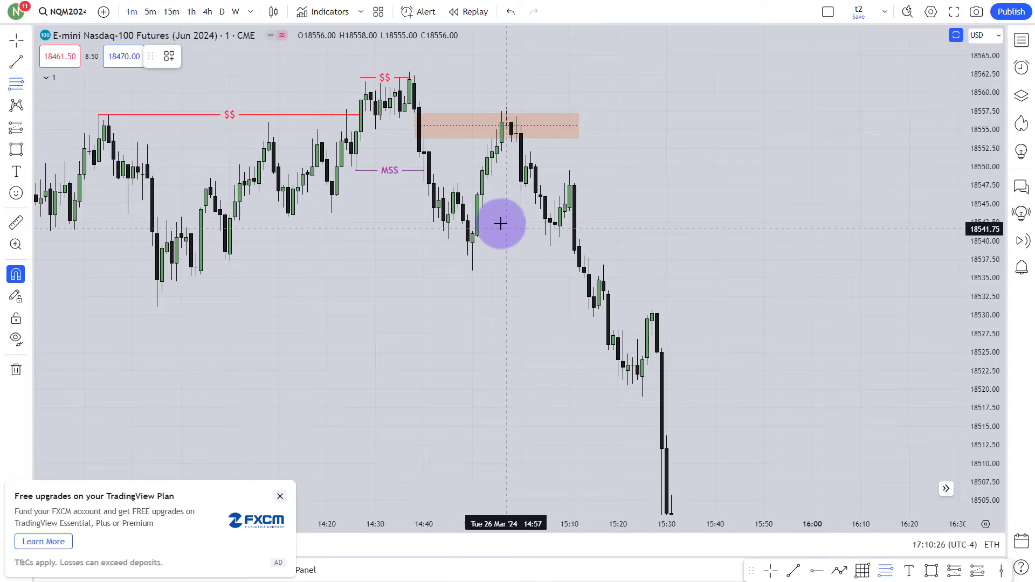
{"action": "left_click", "coordinate": [488, 172]}
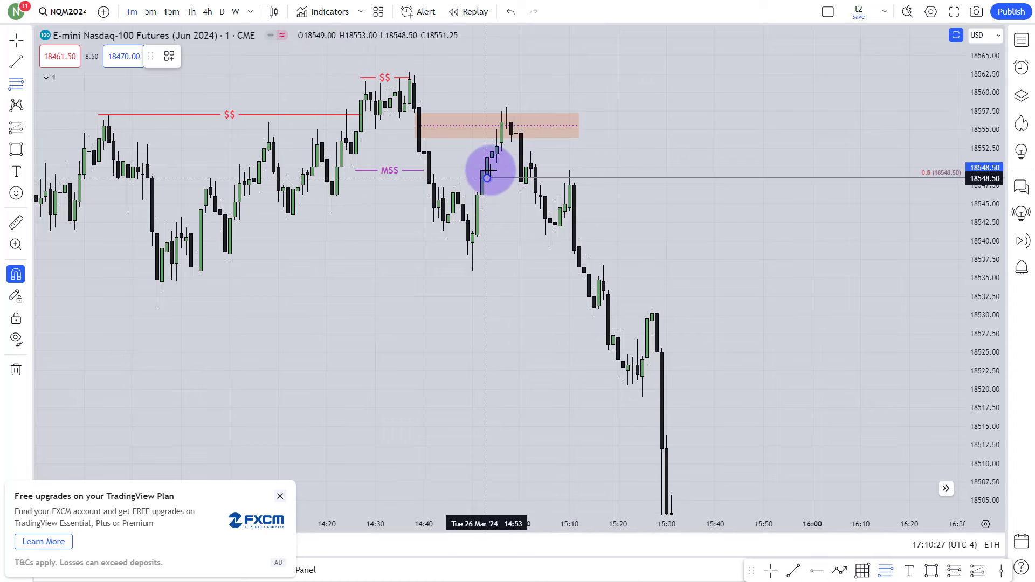
{"action": "left_click", "coordinate": [501, 112]}
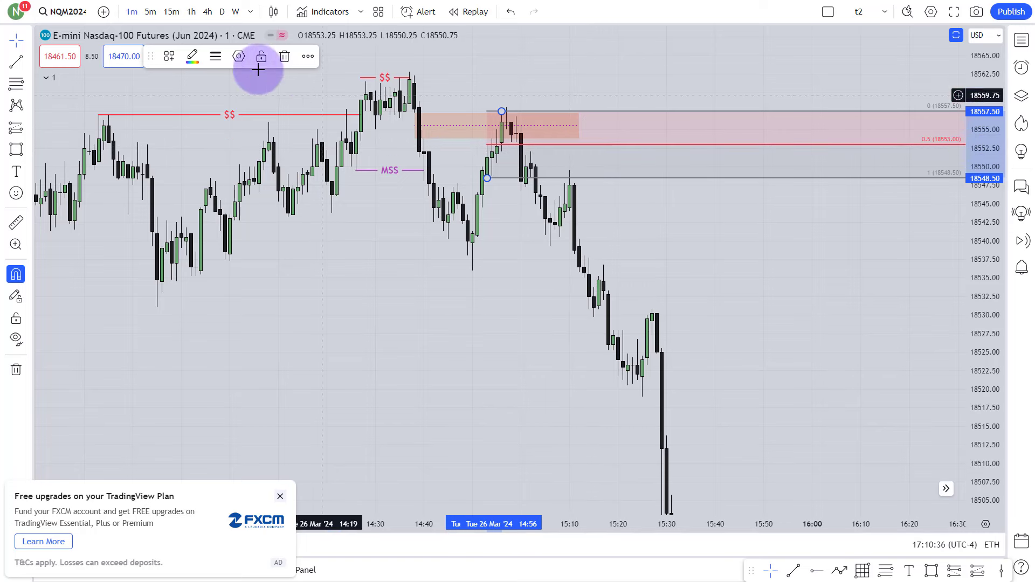
{"action": "left_click", "coordinate": [284, 56]}
Draw a horizontal trend line at 18557.50 from the 14:36 candle to 15:06, just above the shaded gap zone.
{"action": "left_click_drag", "start_coordinate": [633, 172], "coordinate": [642, 177]}
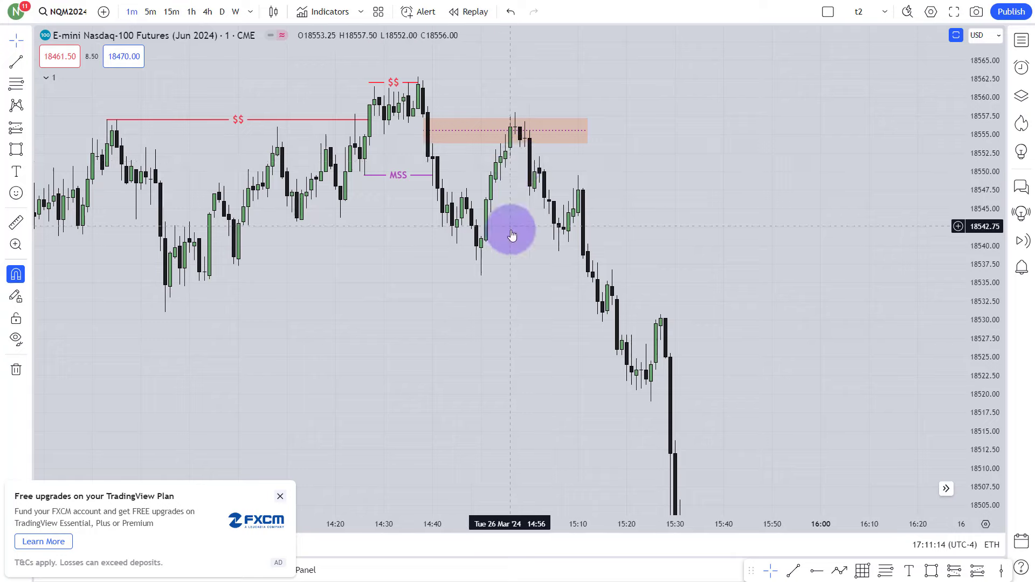
{"action": "scroll", "coordinate": [572, 161], "scroll_direction": "down", "scroll_amount": 3}
{"action": "scroll", "coordinate": [631, 127], "scroll_direction": "up", "scroll_amount": 2}
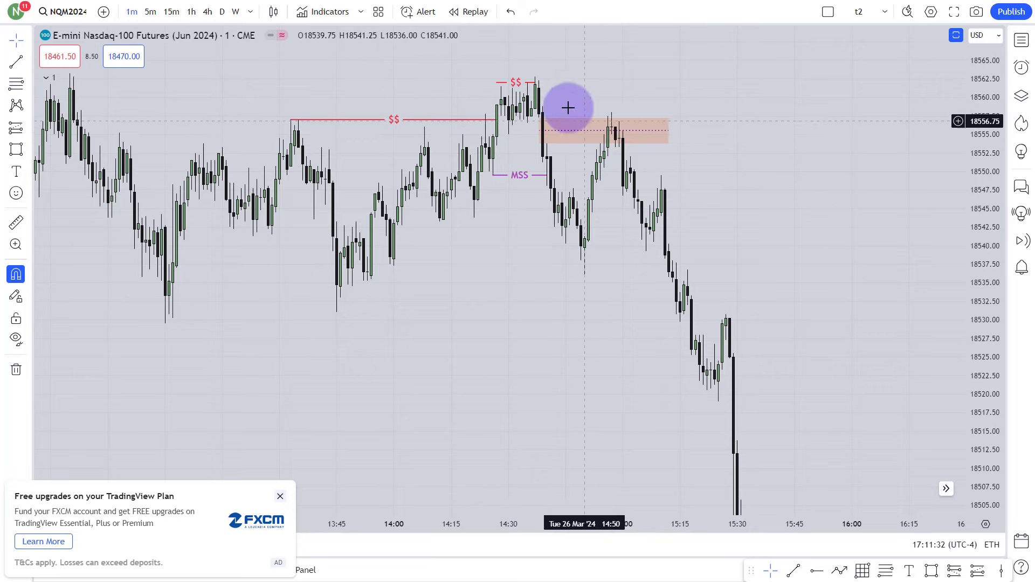
{"action": "left_click_drag", "start_coordinate": [529, 243], "coordinate": [601, 99]}
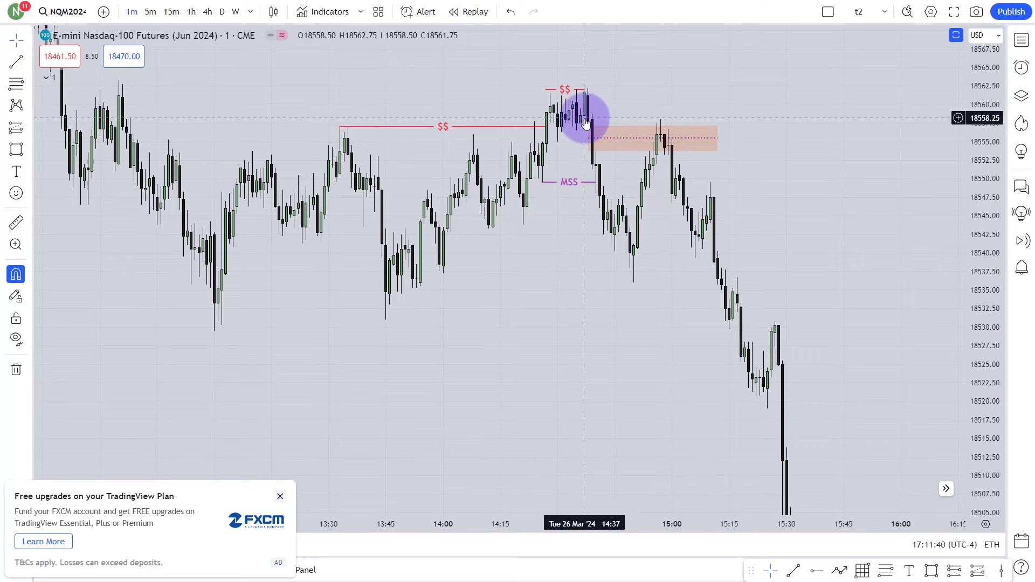
{"action": "left_click", "coordinate": [793, 565]}
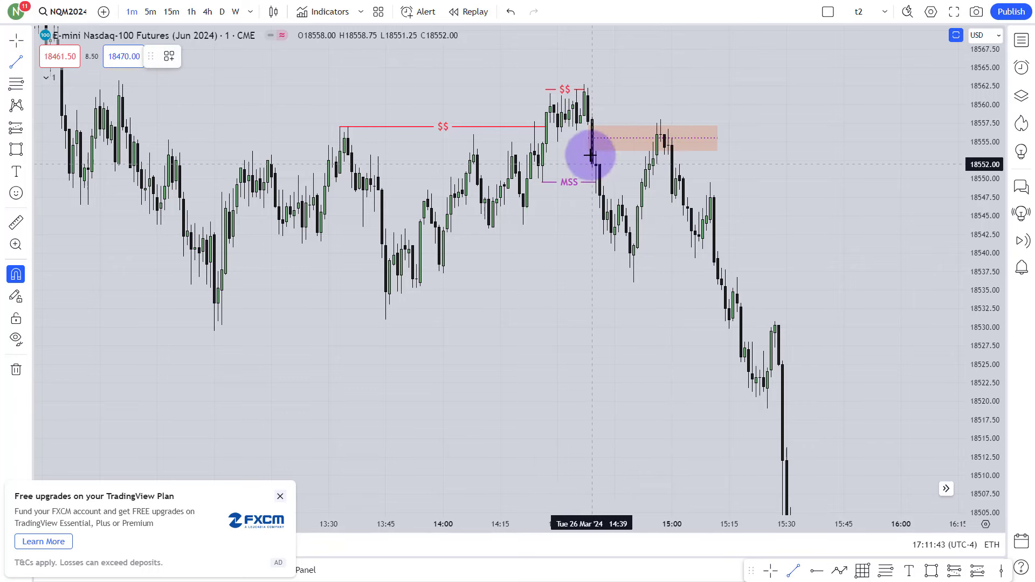
{"action": "left_click", "coordinate": [581, 128]}
{"action": "left_click", "coordinate": [693, 123]}
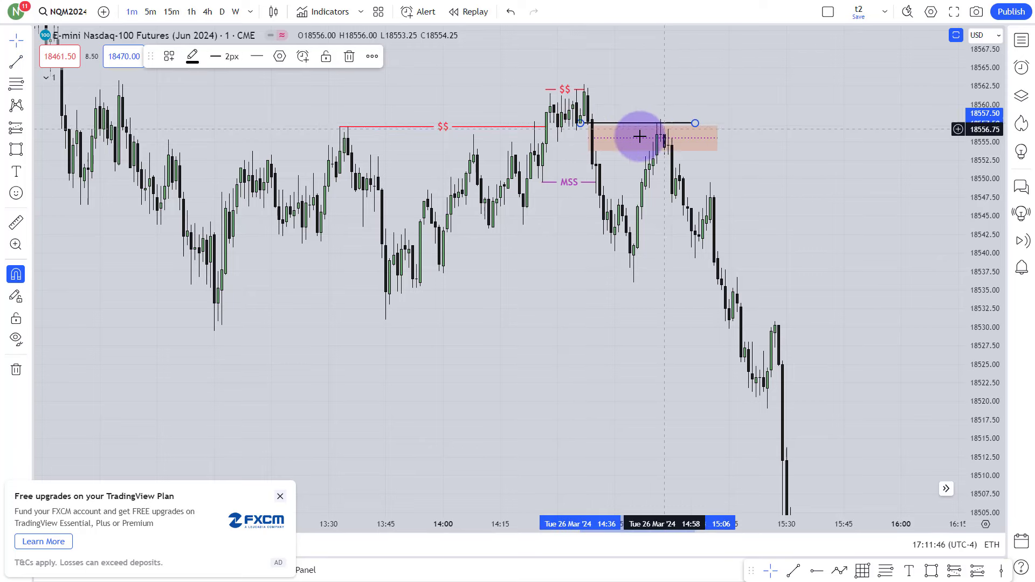
{"action": "left_click", "coordinate": [596, 102]}
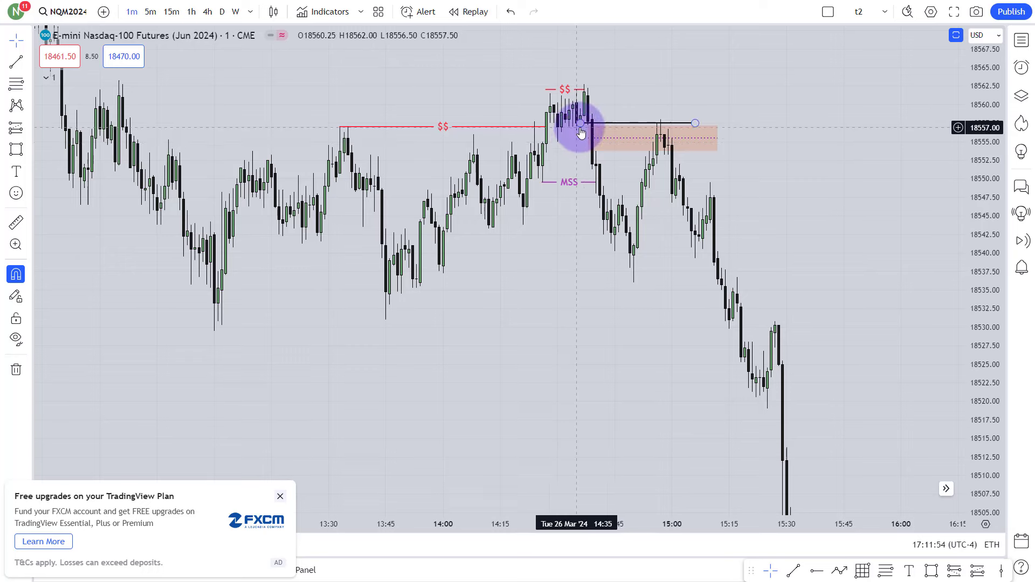
Move both ends of the trend line down to about 18553.25, running from the 14:56 candle to about 15:07.
{"action": "left_click_drag", "start_coordinate": [581, 126], "coordinate": [657, 155]}
{"action": "left_click_drag", "start_coordinate": [695, 125], "coordinate": [699, 155]}
Draw a second horizontal trend line at 18552.00 from the 14:56 candle to about 15:10.
{"action": "left_click", "coordinate": [793, 572]}
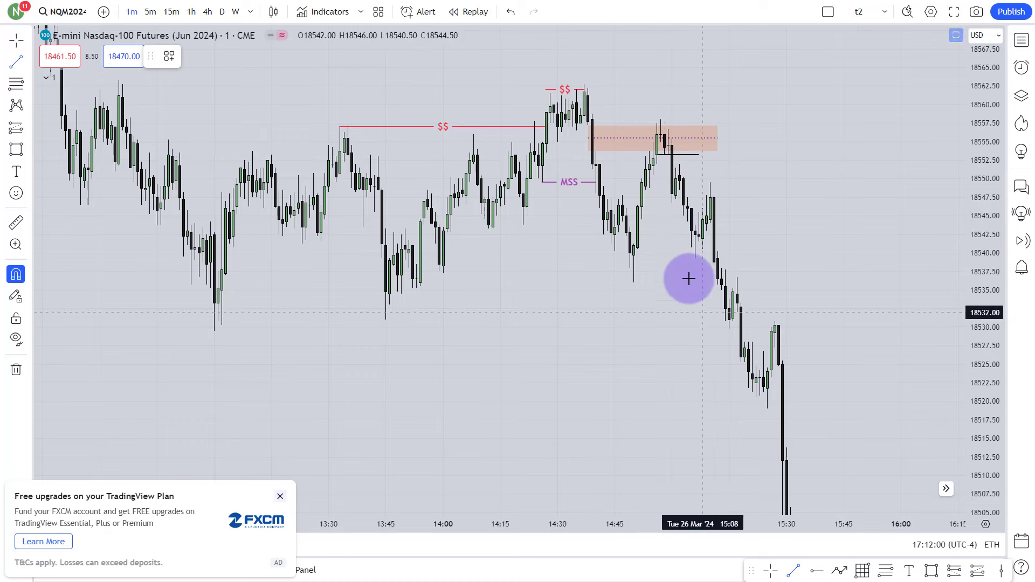
{"action": "left_click", "coordinate": [657, 164]}
{"action": "left_click", "coordinate": [709, 168]}
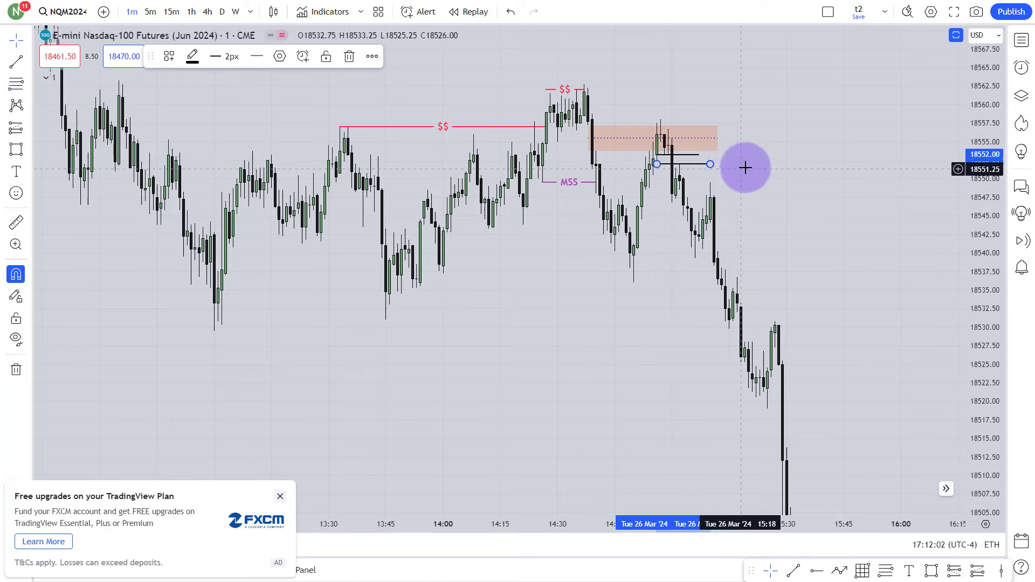
Move both ends of the 18552.00 trend line to 18548.50, running from the 14:53 candle to 15:16.
{"action": "left_click_drag", "start_coordinate": [993, 395], "coordinate": [765, 287]}
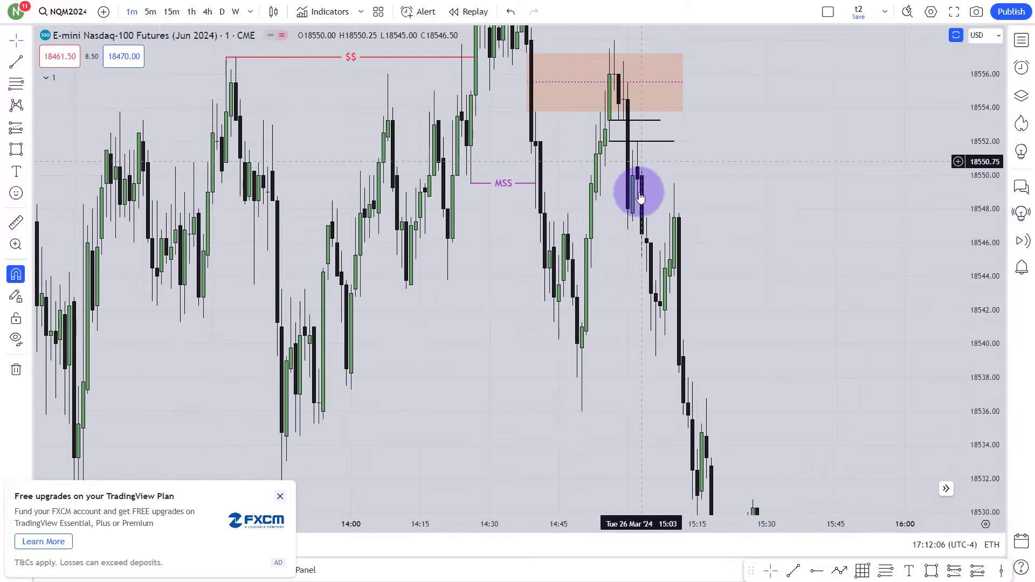
{"action": "left_click_drag", "start_coordinate": [696, 275], "coordinate": [697, 272]}
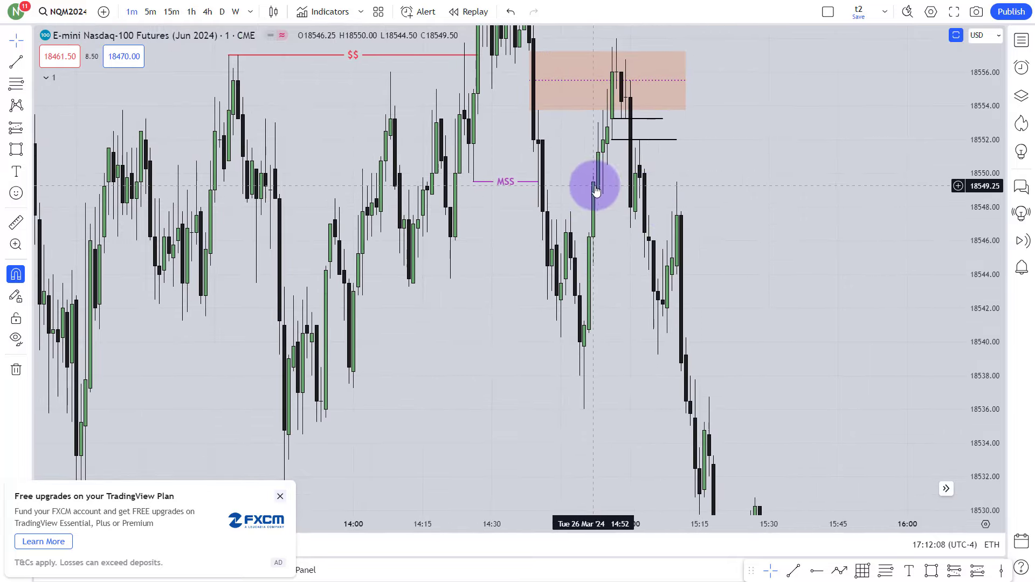
{"action": "left_click_drag", "start_coordinate": [952, 172], "coordinate": [917, 186]}
{"action": "left_click_drag", "start_coordinate": [766, 201], "coordinate": [742, 189]}
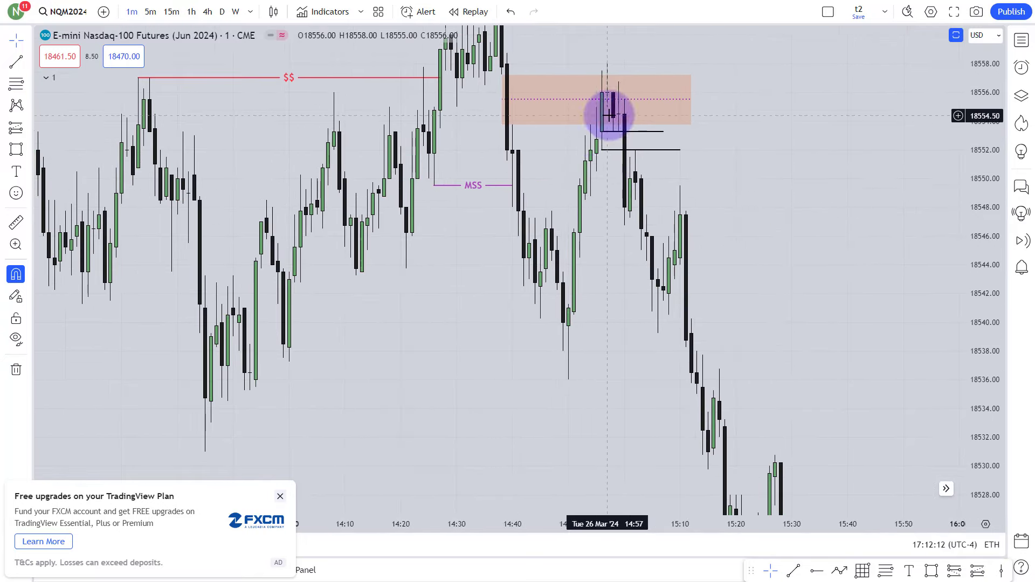
{"action": "left_click", "coordinate": [627, 130]}
{"action": "left_click_drag", "start_coordinate": [627, 131], "coordinate": [627, 123]}
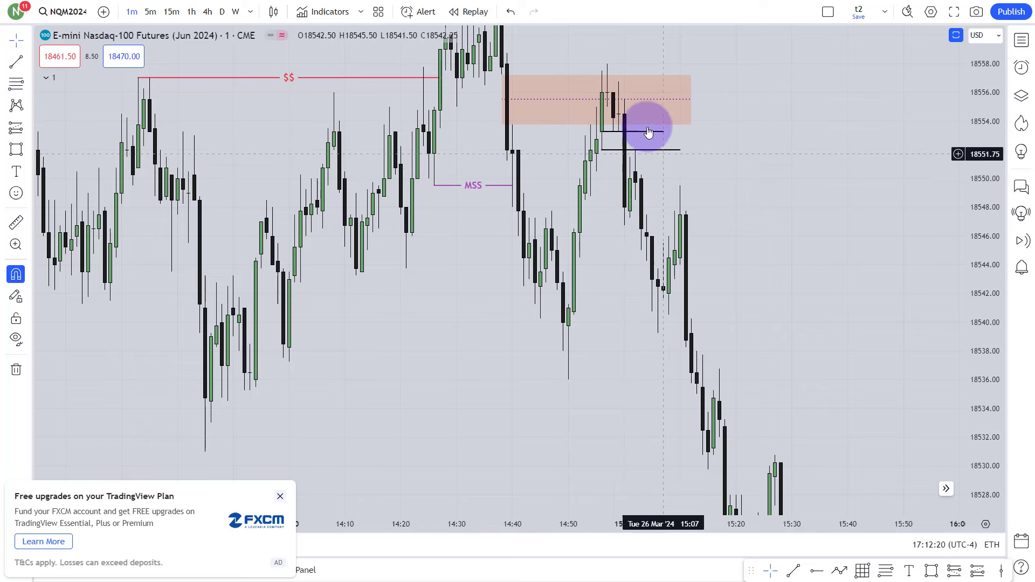
{"action": "left_click_drag", "start_coordinate": [603, 150], "coordinate": [586, 200]}
{"action": "mouse_move", "coordinate": [680, 151]}
{"action": "left_mouse_down"}
{"action": "mouse_move", "coordinate": [685, 197]}
{"action": "mouse_move", "coordinate": [716, 203]}
{"action": "left_mouse_up"}
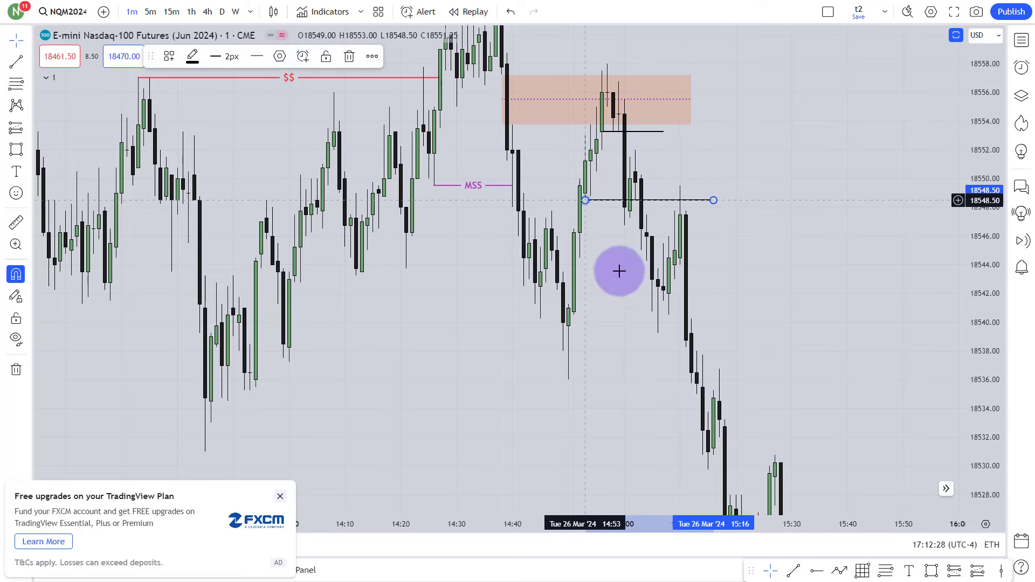
Draw another horizontal trend line at about 18549.00 from the 14:53 candle to about 15:15, just above the 18548.50 line.
{"action": "left_click", "coordinate": [802, 570]}
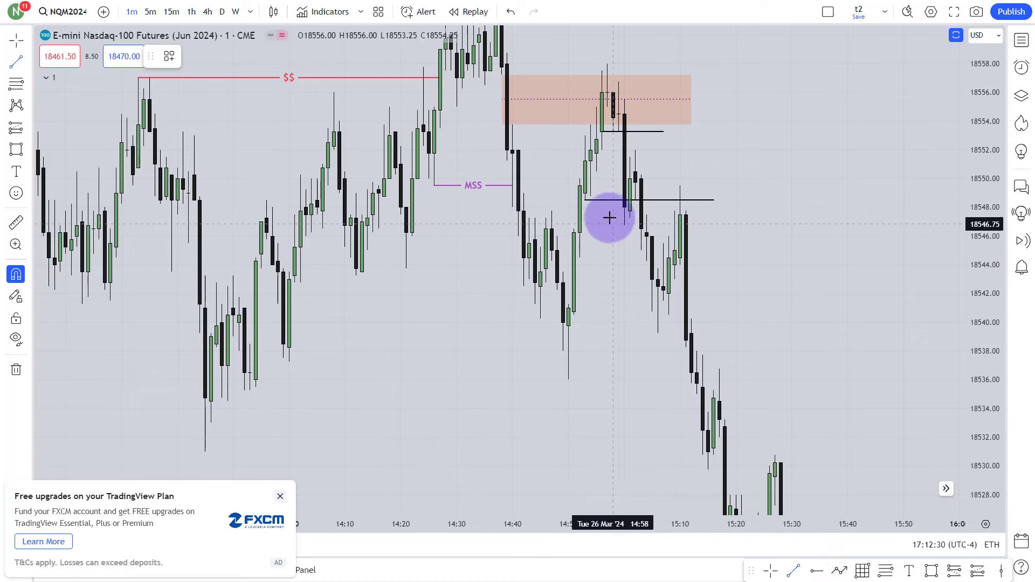
{"action": "left_click_drag", "start_coordinate": [585, 194], "coordinate": [707, 201]}
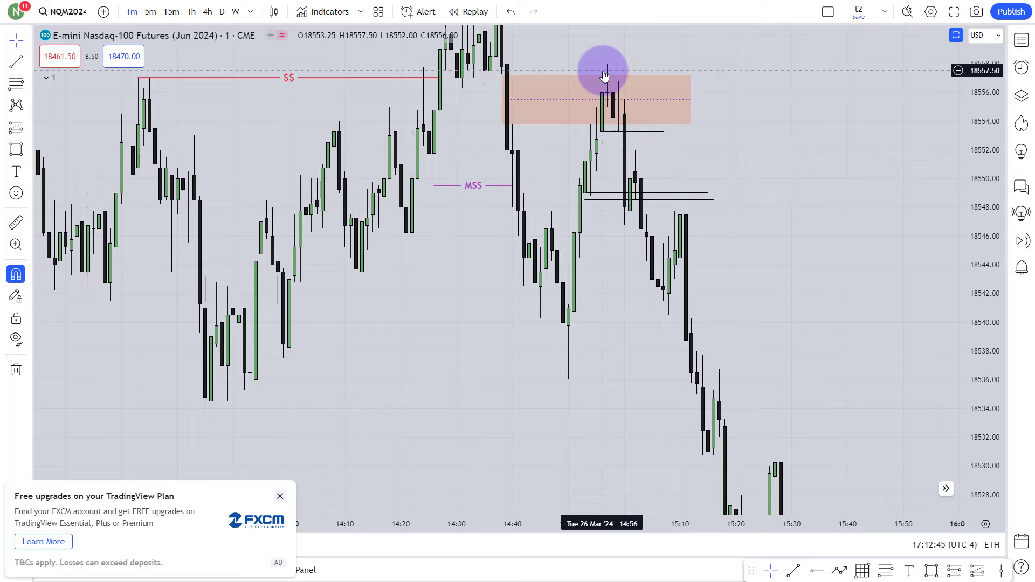
{"action": "left_click_drag", "start_coordinate": [720, 136], "coordinate": [684, 157]}
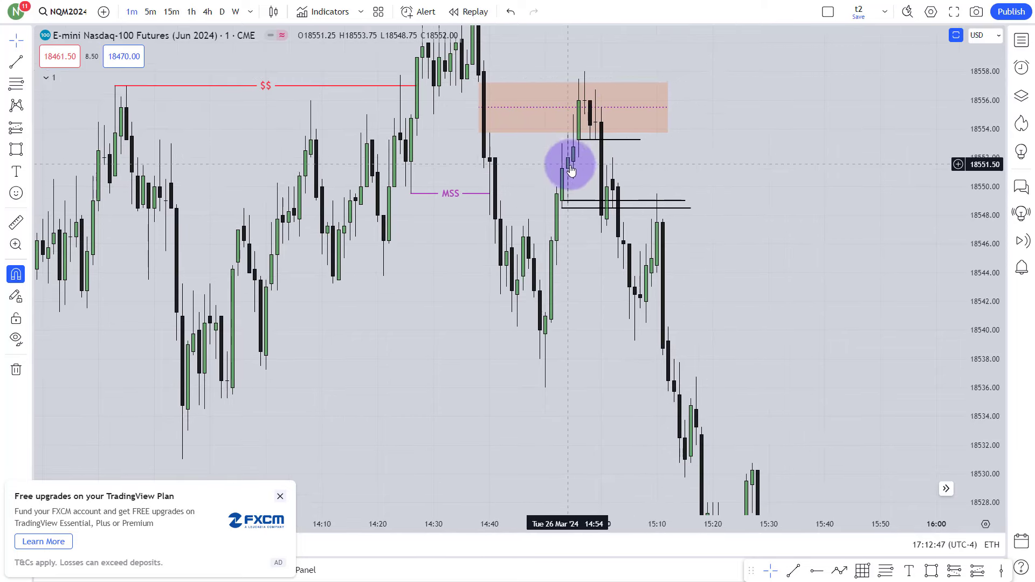
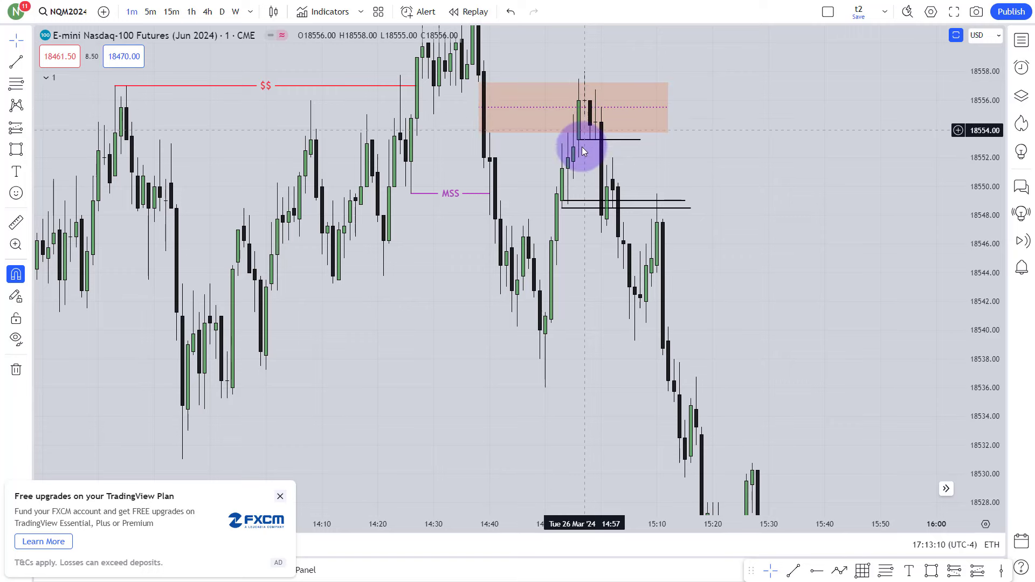
{"action": "left_click", "coordinate": [583, 148]}
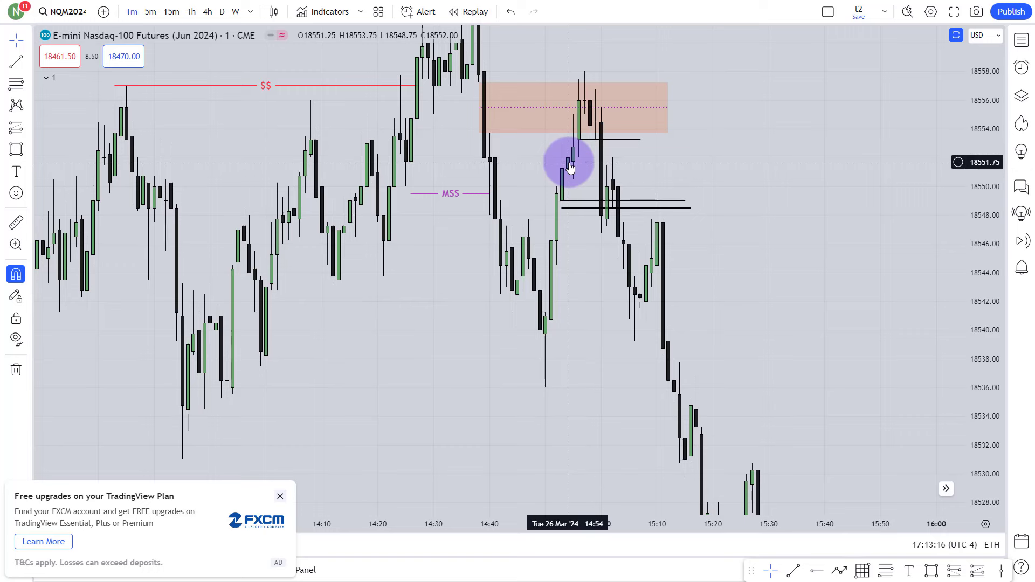
{"action": "left_click", "coordinate": [585, 140]}
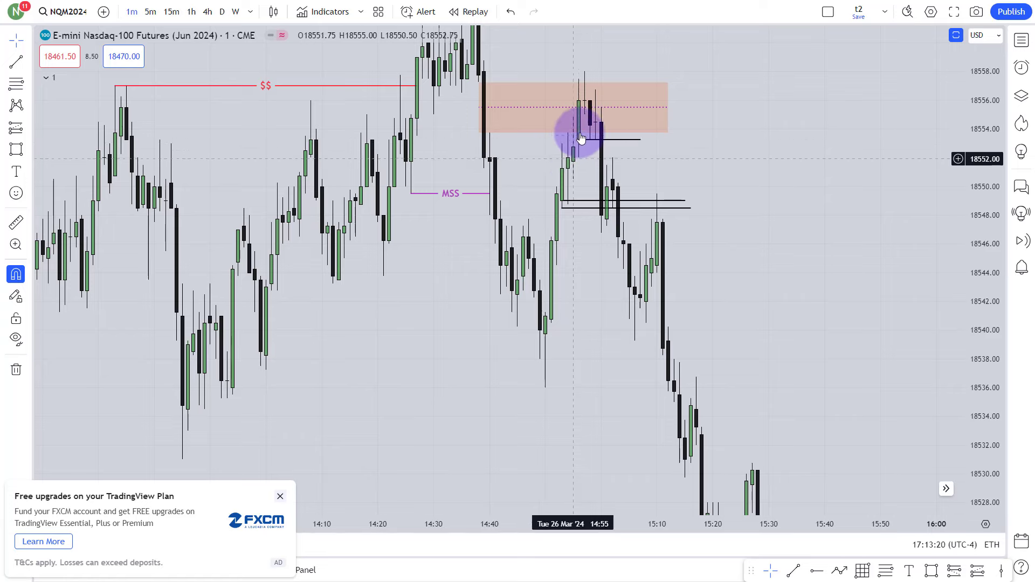
Examine the candidate order block lines at 18549.00 and 18553.25 against the 14:53 to 15:00 candles and the gap zone.
{"action": "left_click", "coordinate": [564, 201]}
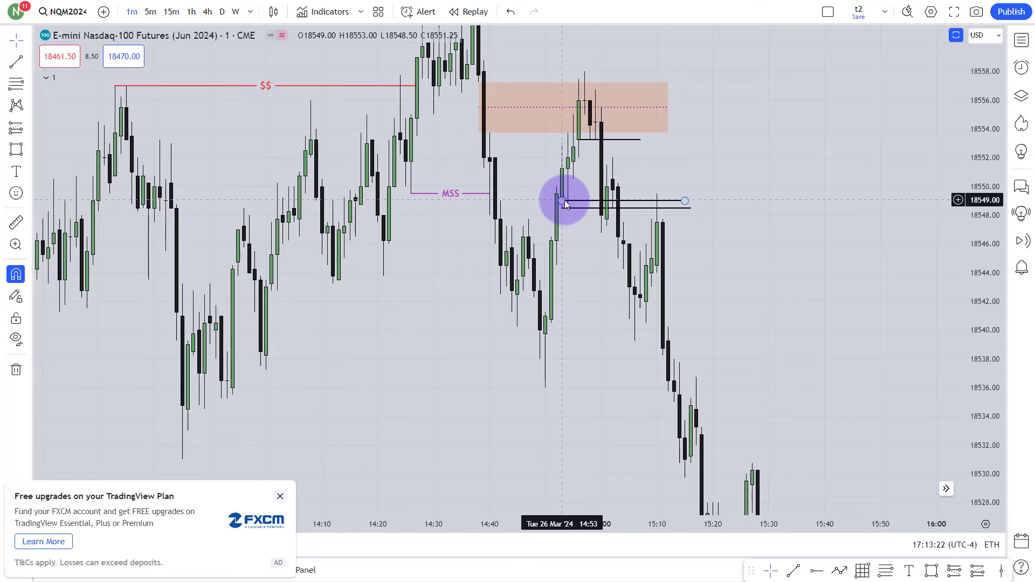
{"action": "left_click_drag", "start_coordinate": [565, 204], "coordinate": [593, 204]}
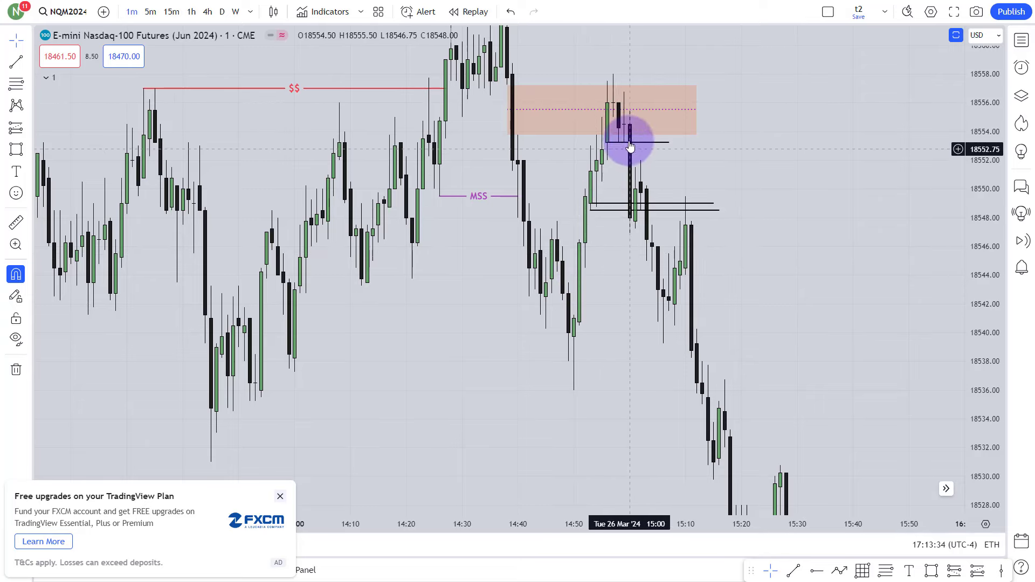
{"action": "left_click", "coordinate": [592, 204]}
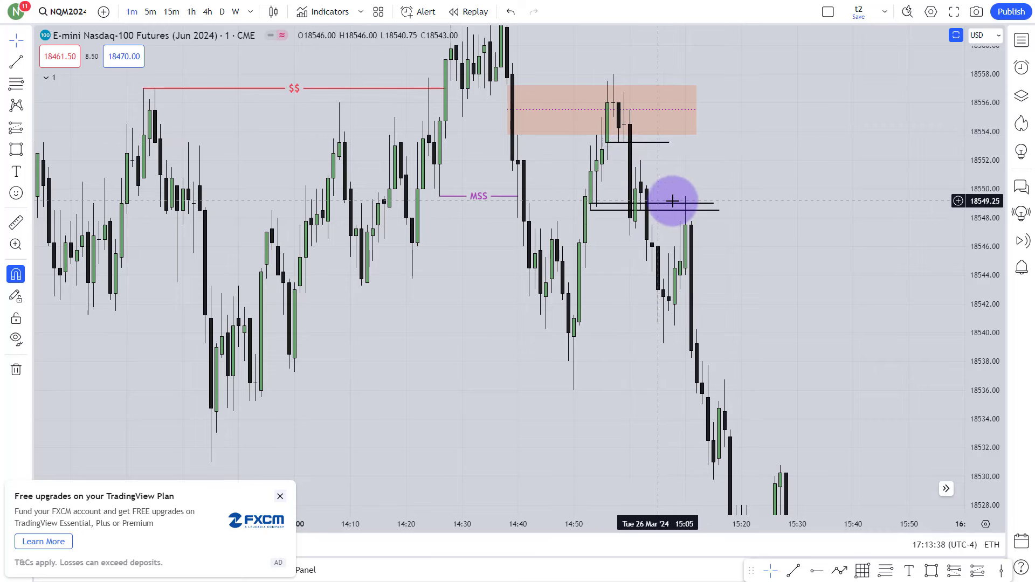
{"action": "left_click_drag", "start_coordinate": [698, 201], "coordinate": [690, 200]}
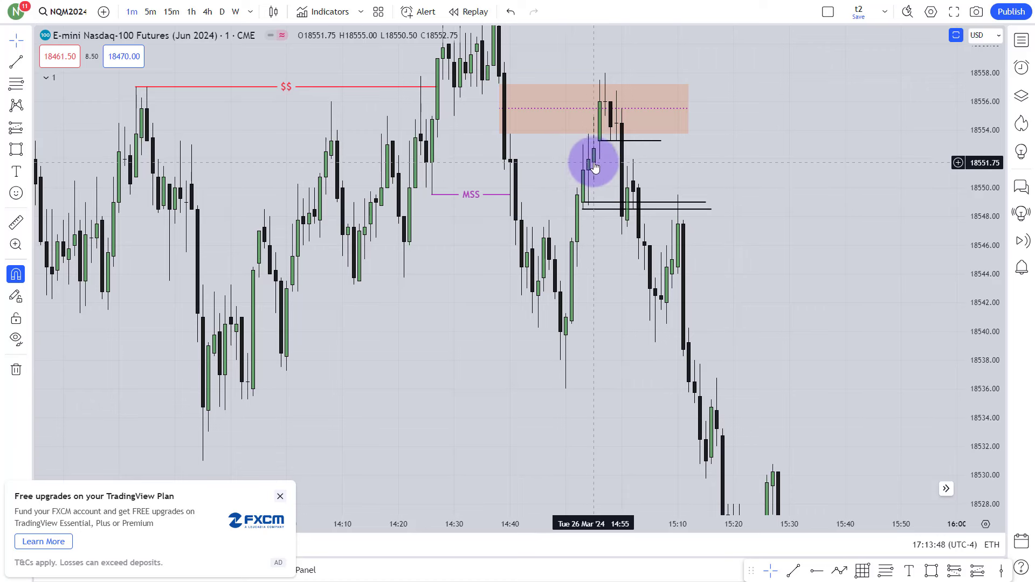
{"action": "left_click", "coordinate": [608, 109]}
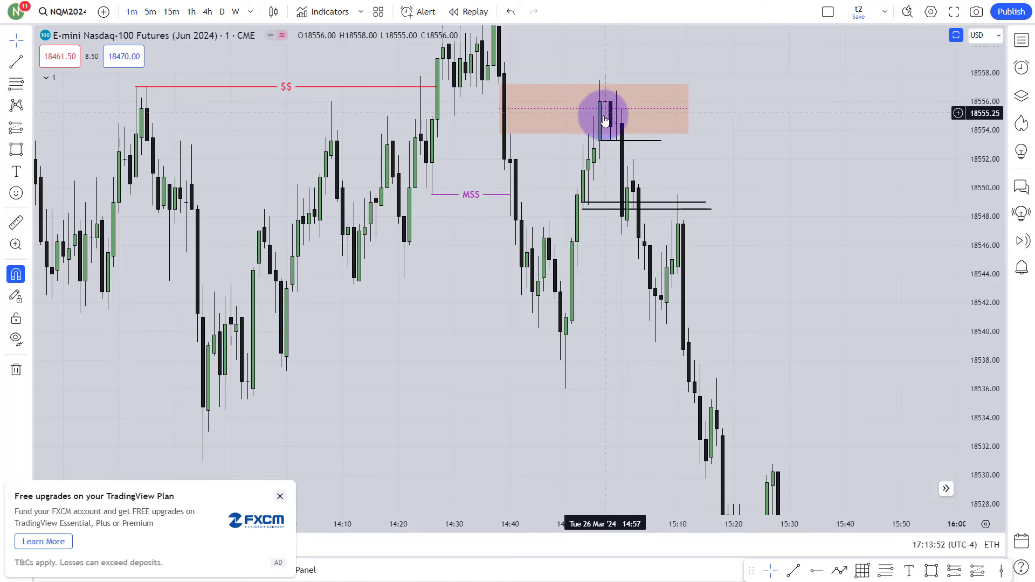
{"action": "left_click", "coordinate": [598, 123]}
{"action": "left_click", "coordinate": [602, 140]}
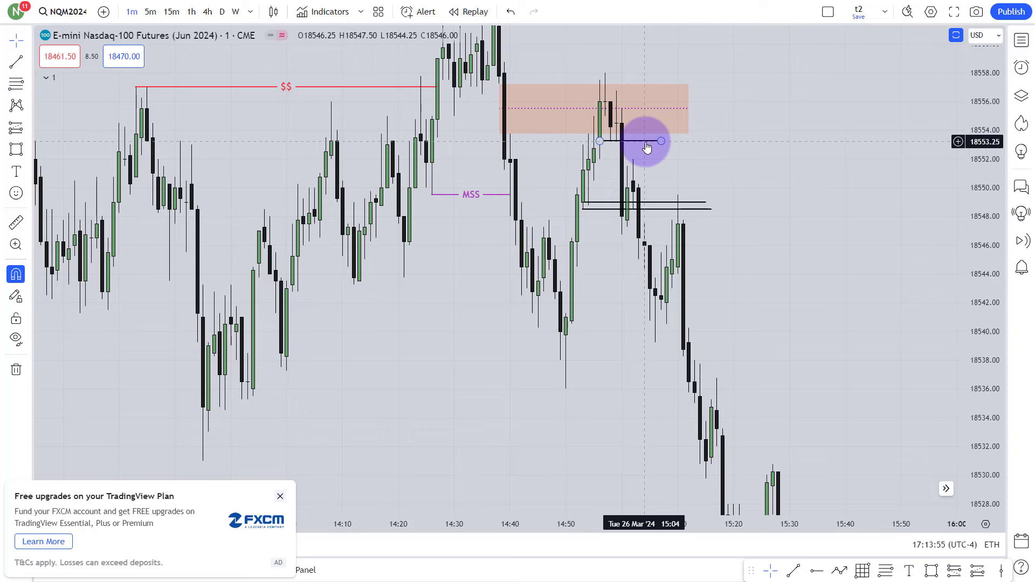
{"action": "left_click", "coordinate": [593, 162]}
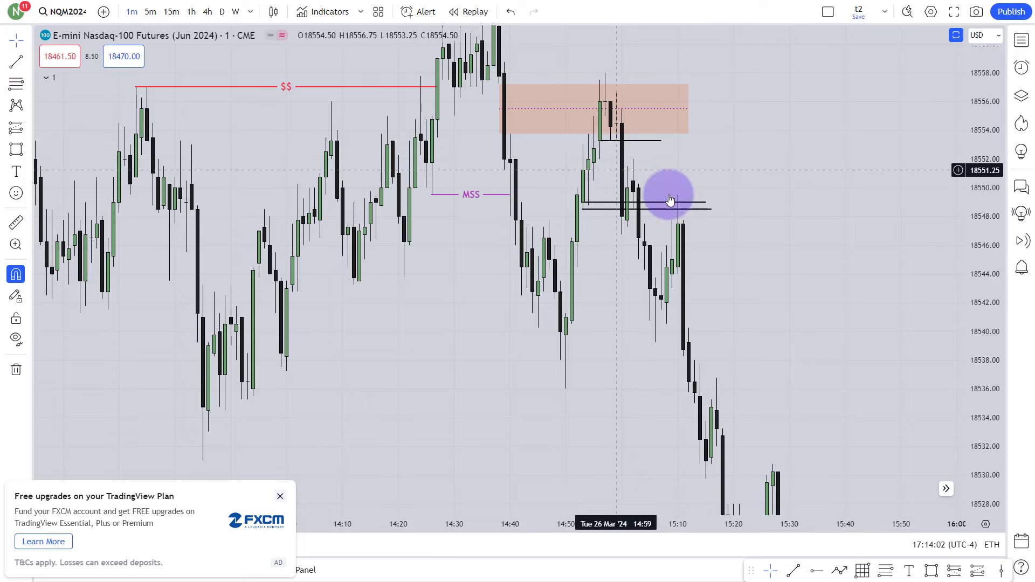
Review the whole short setup in wider context, from the earlier session swings through the liquidity sweeps to the decline after 15:10.
{"action": "left_click_drag", "start_coordinate": [756, 243], "coordinate": [730, 196]}
{"action": "left_click_drag", "start_coordinate": [981, 122], "coordinate": [984, 247]}
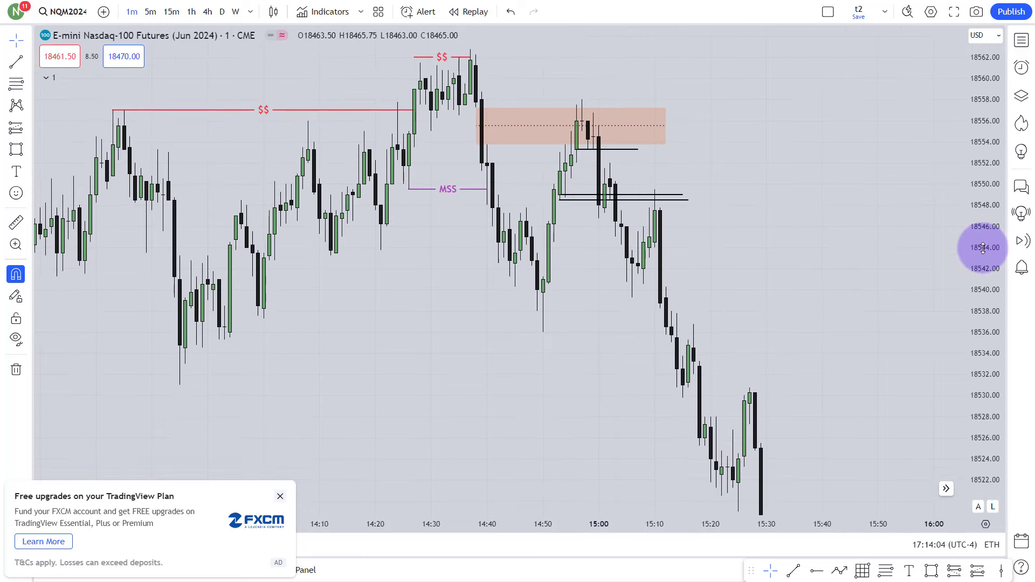
{"action": "left_click_drag", "start_coordinate": [788, 268], "coordinate": [783, 240]}
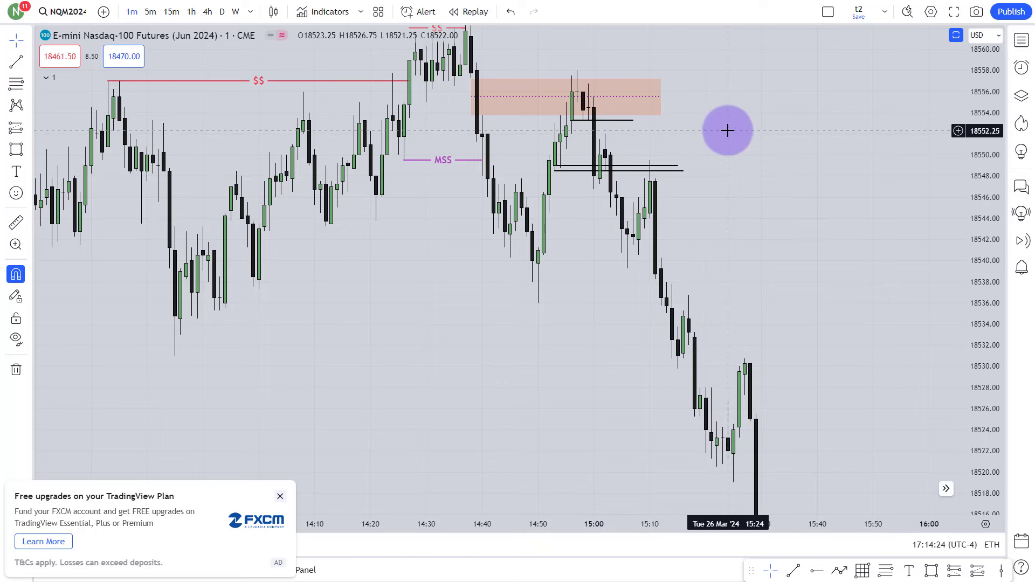
{"action": "left_click_drag", "start_coordinate": [726, 146], "coordinate": [723, 164]}
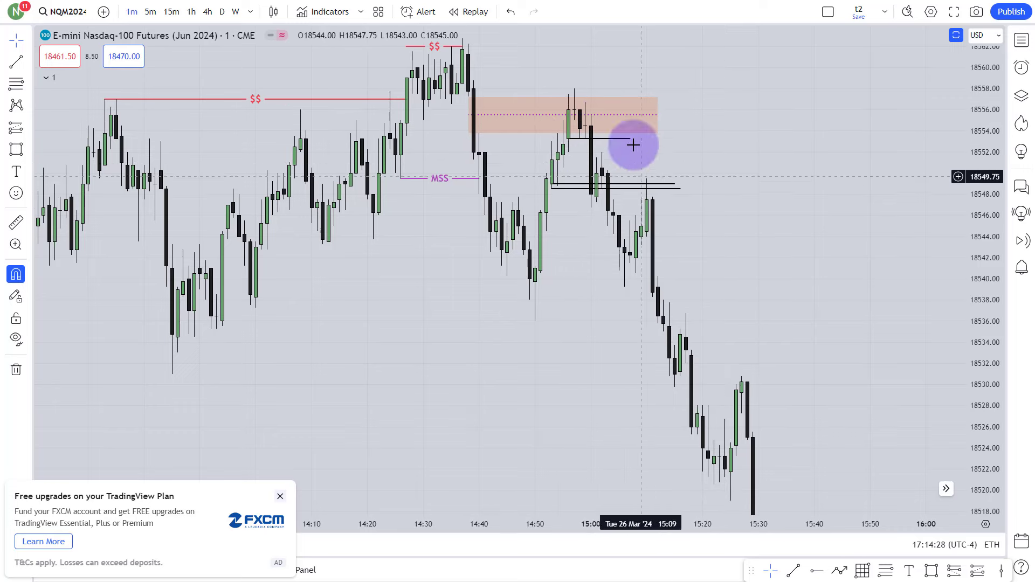
{"action": "scroll", "coordinate": [705, 167], "scroll_direction": "down", "scroll_amount": 3}
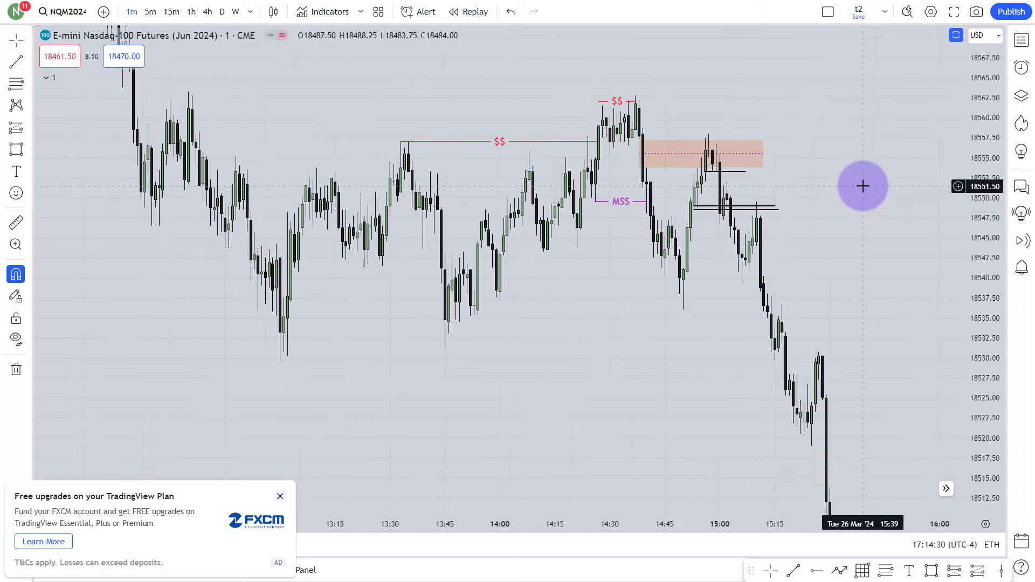
{"action": "scroll", "coordinate": [863, 186], "scroll_direction": "down", "scroll_amount": 3}
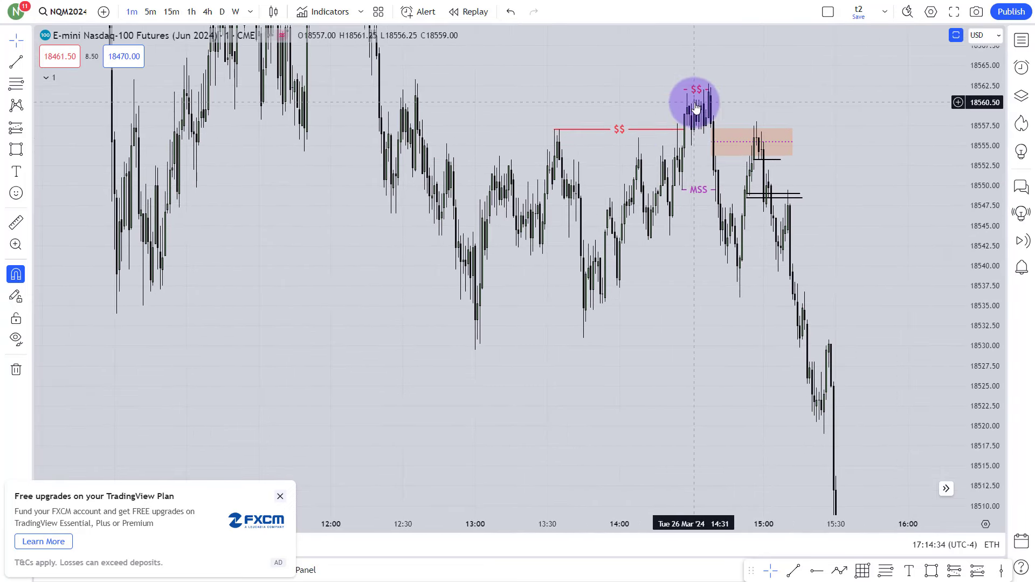
{"action": "left_click_drag", "start_coordinate": [697, 105], "coordinate": [624, 108]}
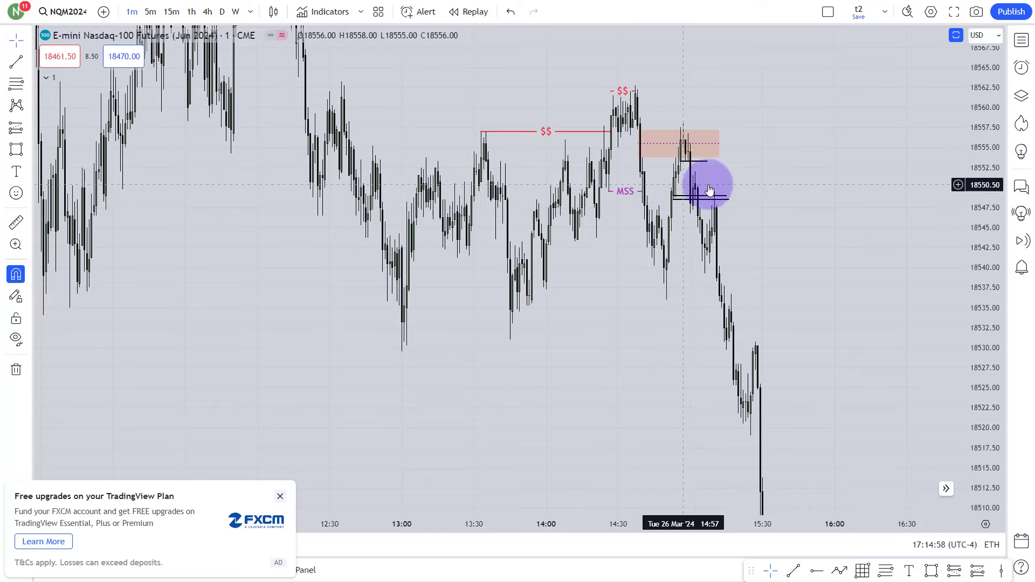
Extend the right end of the 18549.00 trend line to about 15:21.
{"action": "left_click", "coordinate": [677, 143]}
{"action": "scroll", "coordinate": [737, 187], "scroll_direction": "up", "scroll_amount": 2}
{"action": "left_click", "coordinate": [620, 163]}
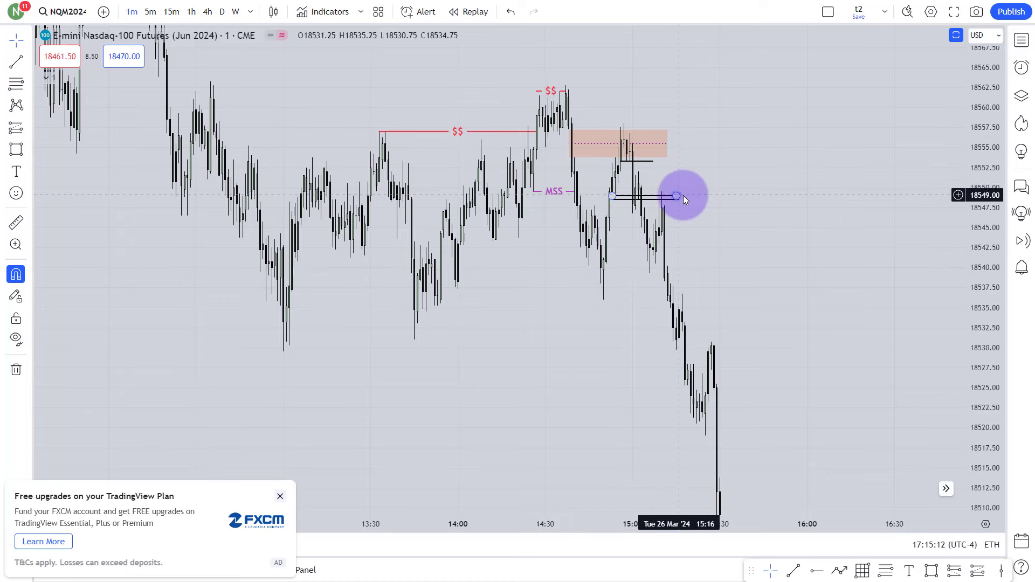
{"action": "scroll", "coordinate": [746, 179], "scroll_direction": "up", "scroll_amount": 2}
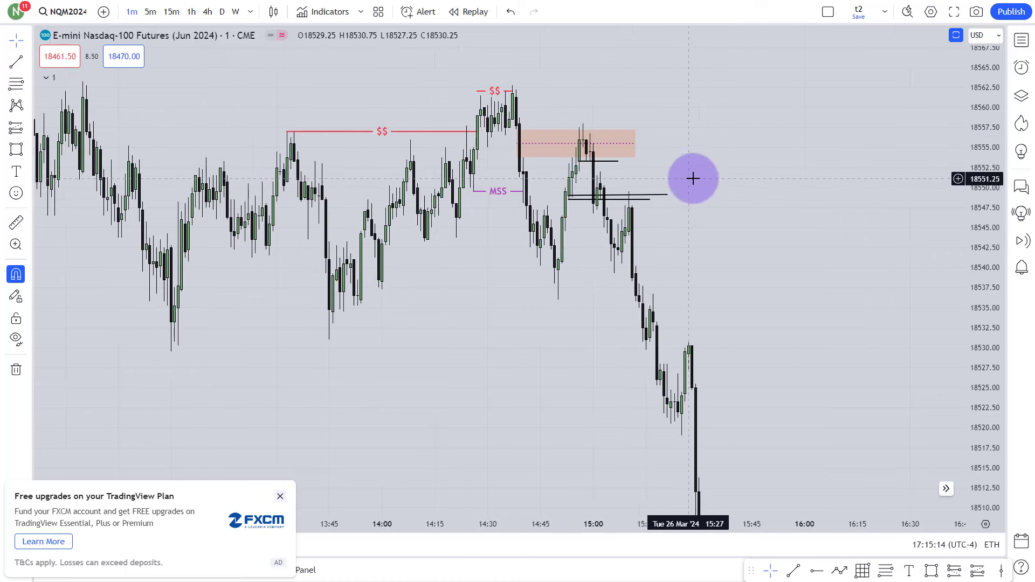
Compare the gap zone and the three order block lines with the 14:53 to 15:12 candles and the sell-off that follows.
{"action": "scroll", "coordinate": [693, 178], "scroll_direction": "left", "scroll_amount": 3}
{"action": "left_click", "coordinate": [667, 153]}
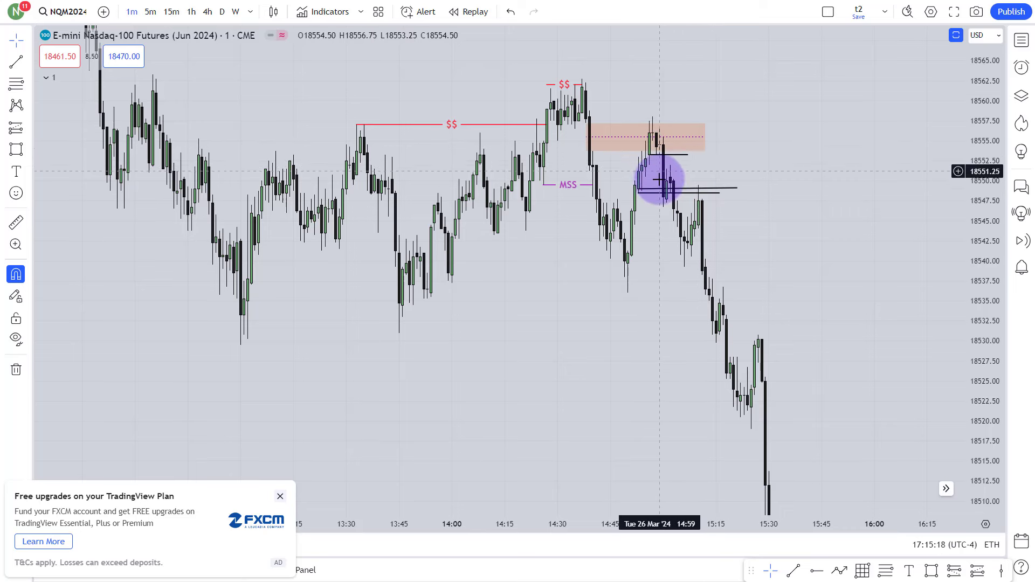
{"action": "left_click", "coordinate": [664, 199]}
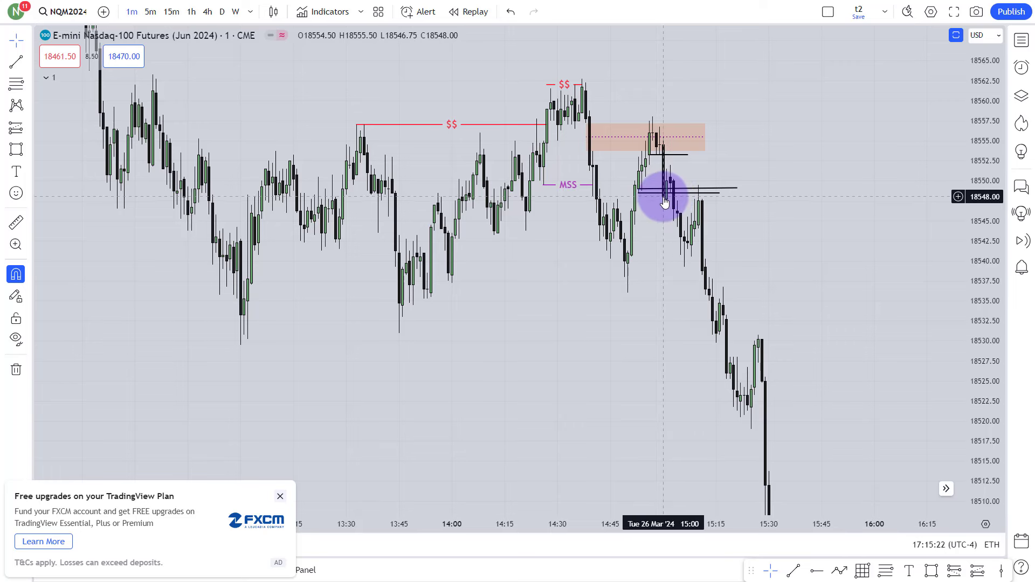
{"action": "left_click", "coordinate": [667, 197]}
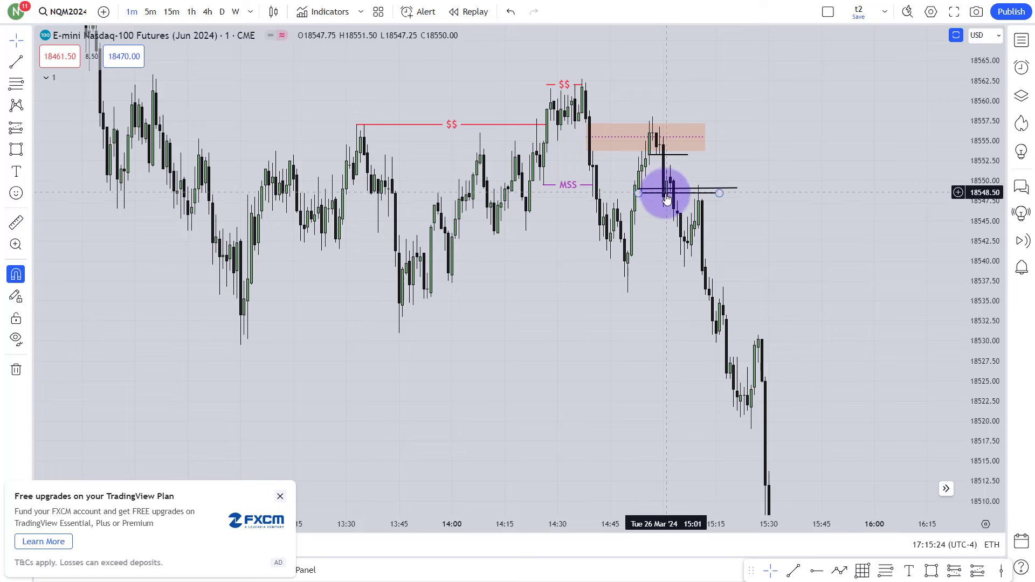
{"action": "left_click", "coordinate": [653, 154]}
{"action": "left_click", "coordinate": [651, 153]}
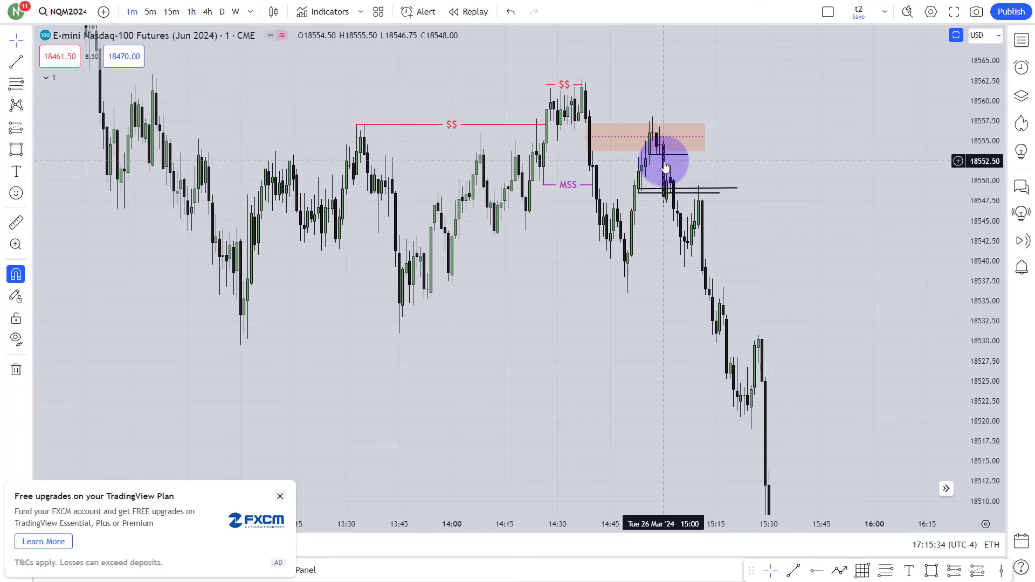
{"action": "scroll", "coordinate": [701, 166], "scroll_direction": "up", "scroll_amount": 2}
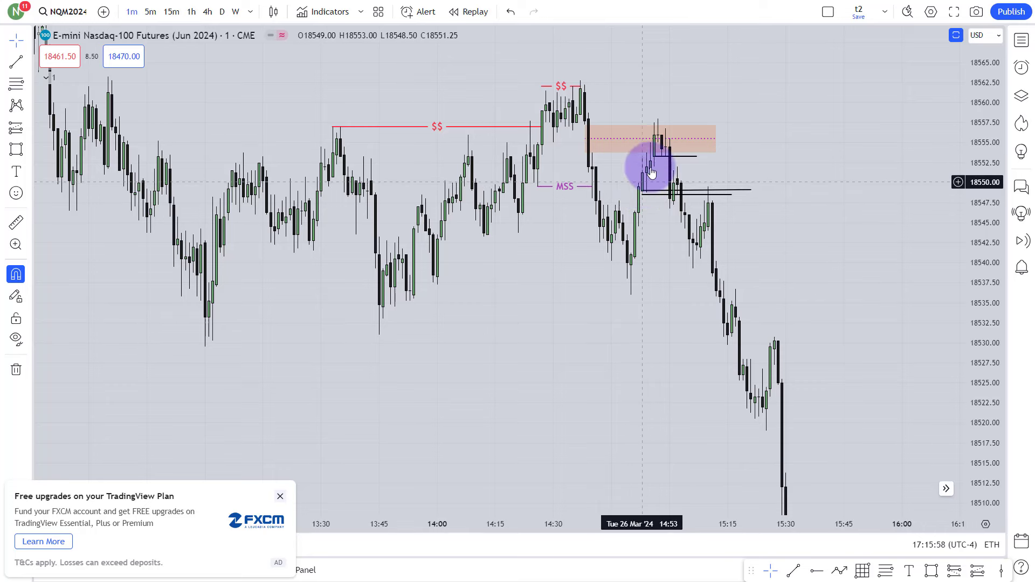
{"action": "left_click", "coordinate": [659, 145]}
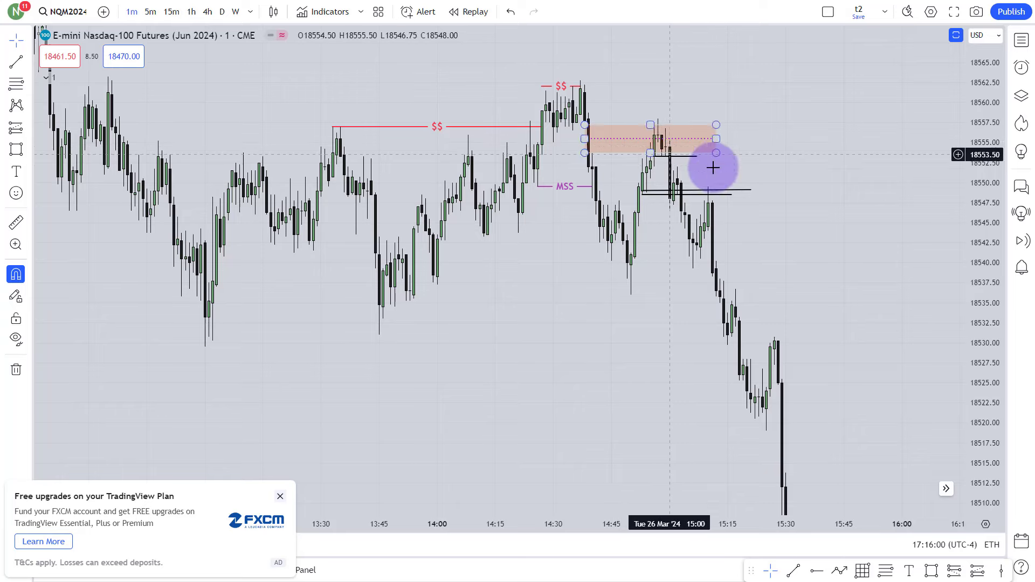
{"action": "scroll", "coordinate": [712, 161], "scroll_direction": "right", "scroll_amount": 2}
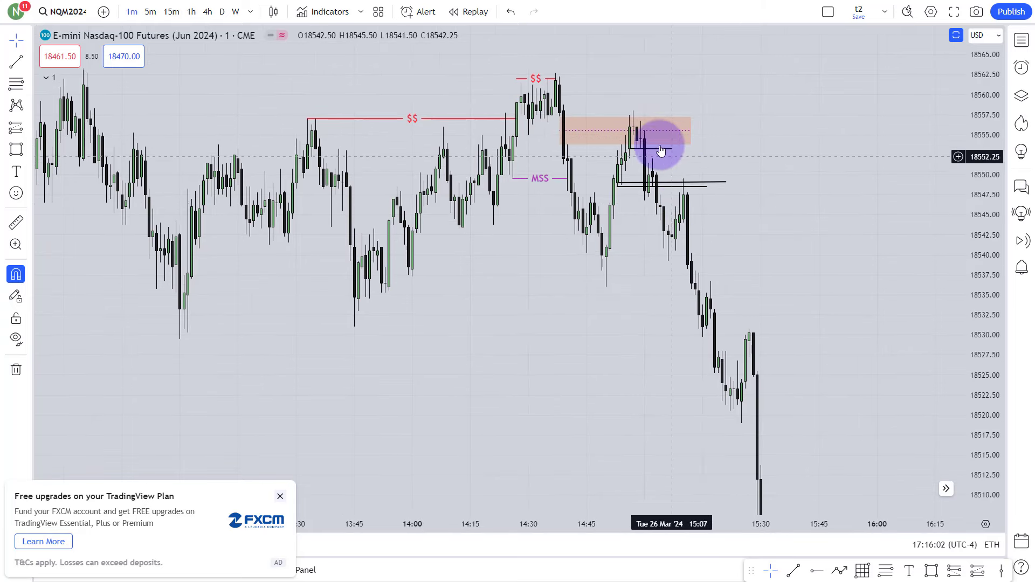
{"action": "left_click", "coordinate": [633, 150]}
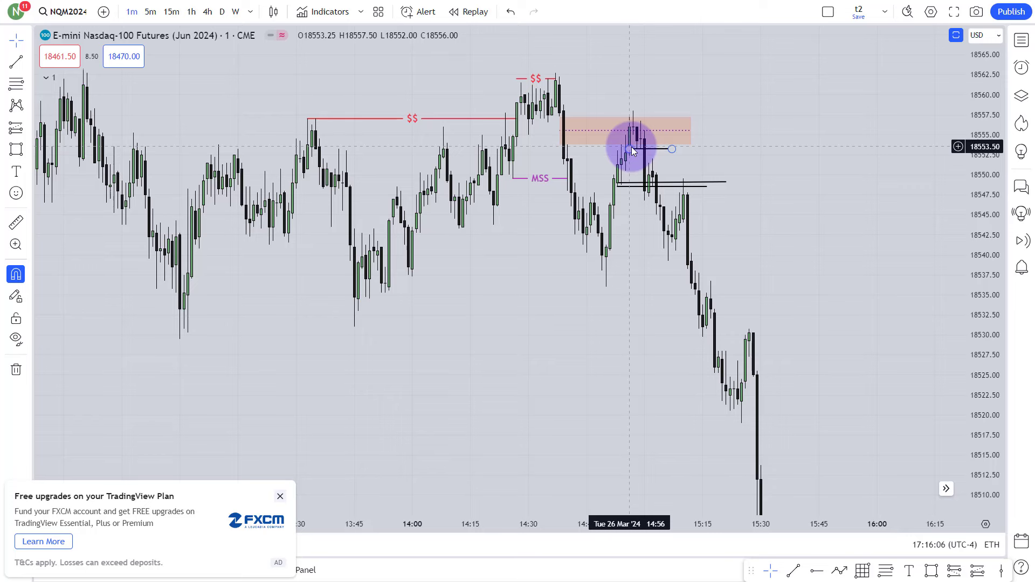
{"action": "left_click", "coordinate": [618, 182]}
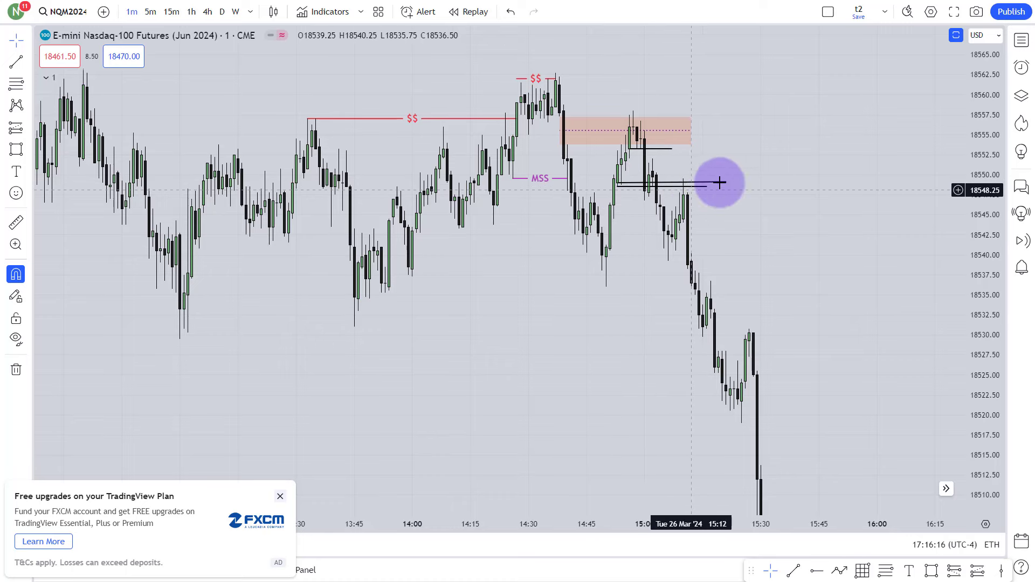
{"action": "left_click", "coordinate": [721, 207]}
{"action": "left_click_drag", "start_coordinate": [721, 207], "coordinate": [697, 194]}
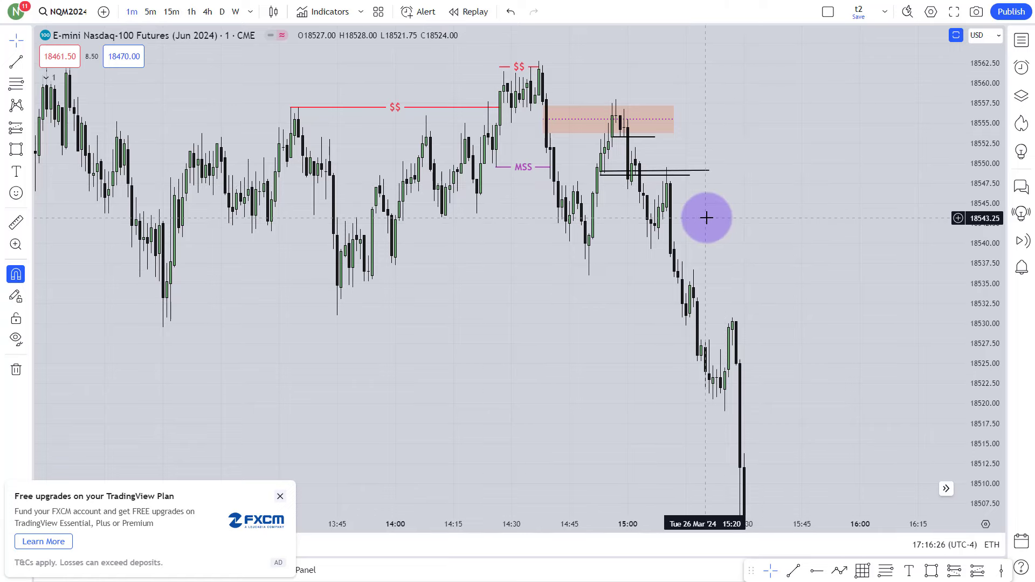
{"action": "left_click_drag", "start_coordinate": [712, 220], "coordinate": [714, 226]}
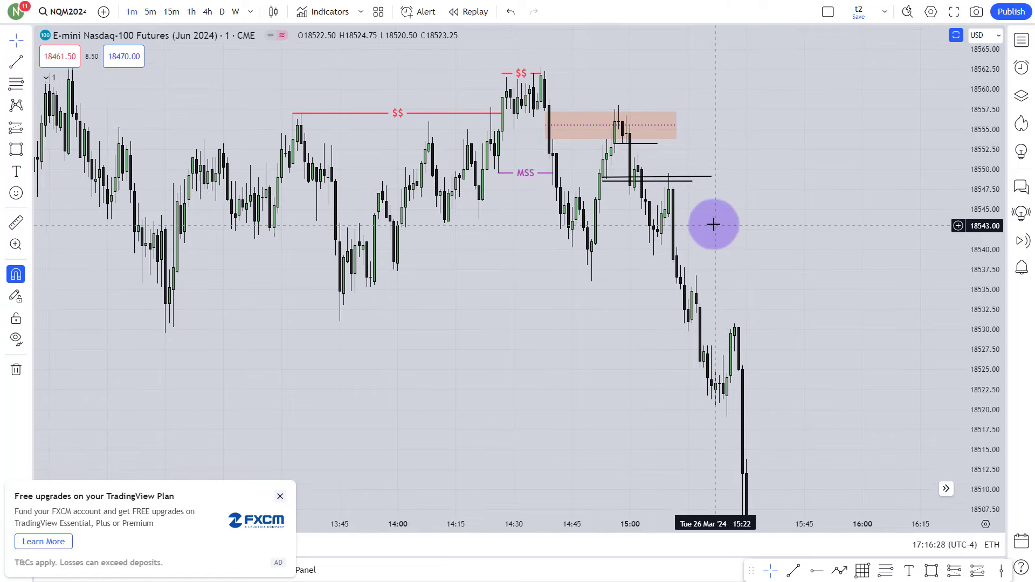